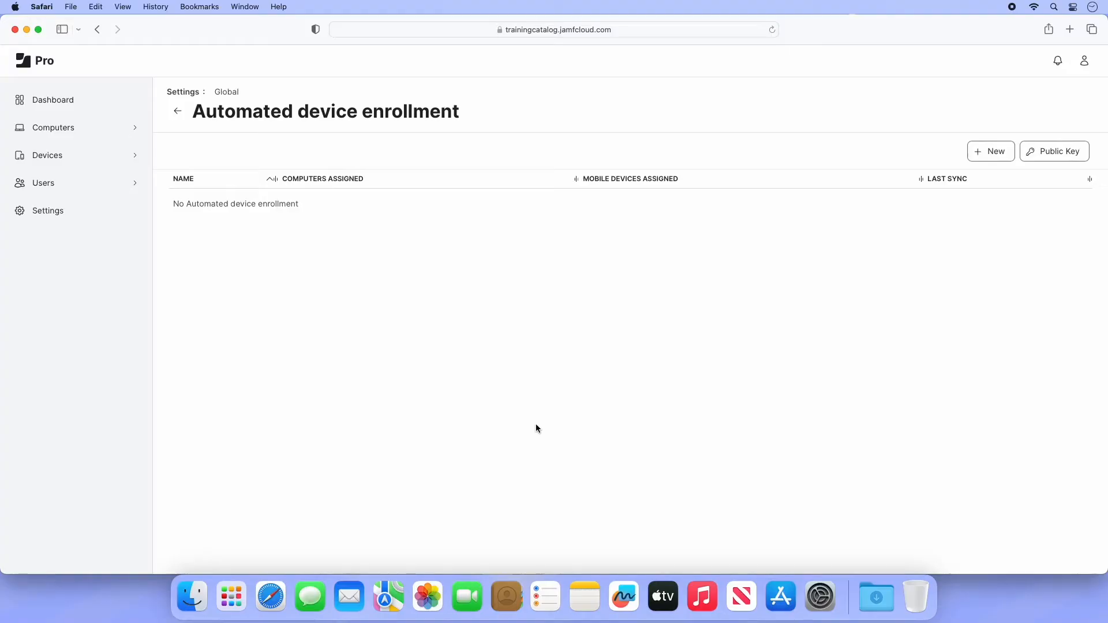
Step: Download the Public Key certificate from Jamf Pro's Automated device enrollment settings
click(1048, 151)
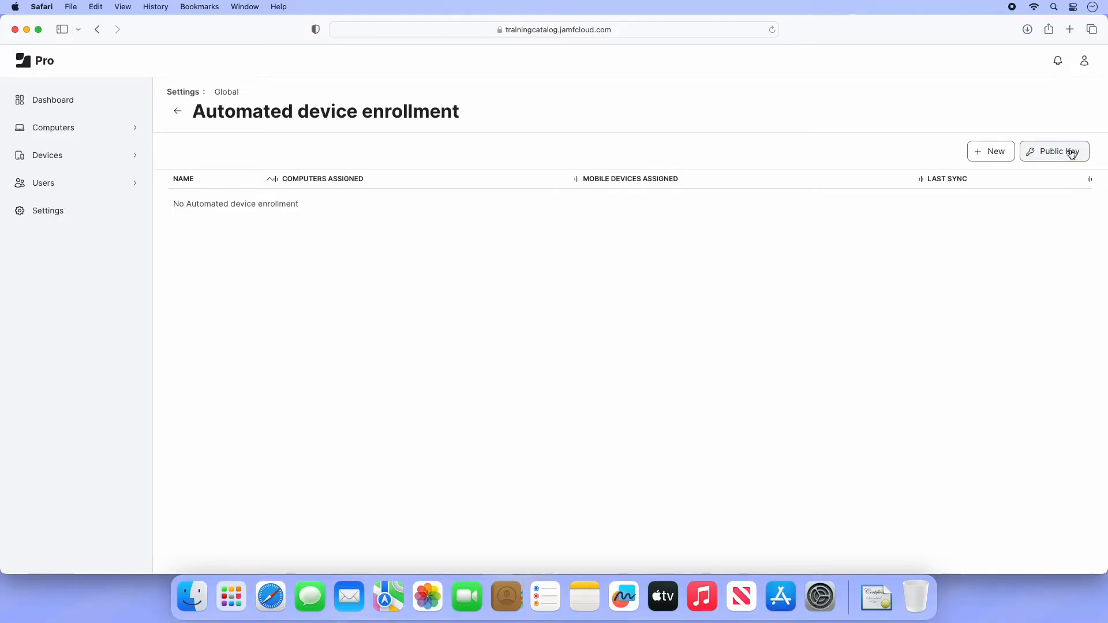
Step: Sign in to school.apple.com with the Apple ID and password and open Preferences
click(1071, 30)
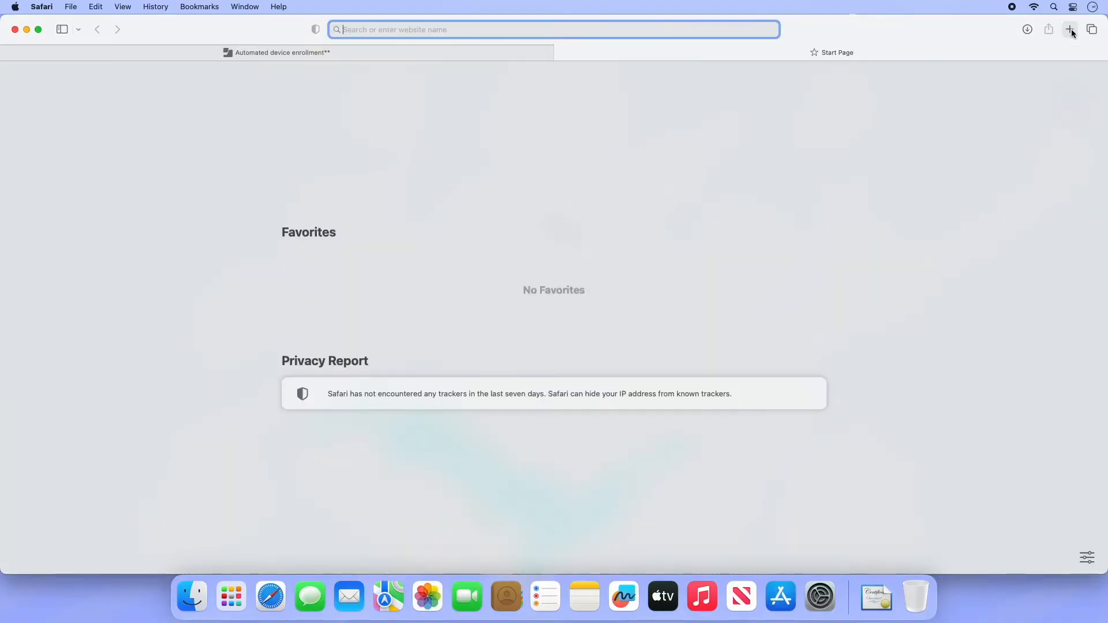
text(school)
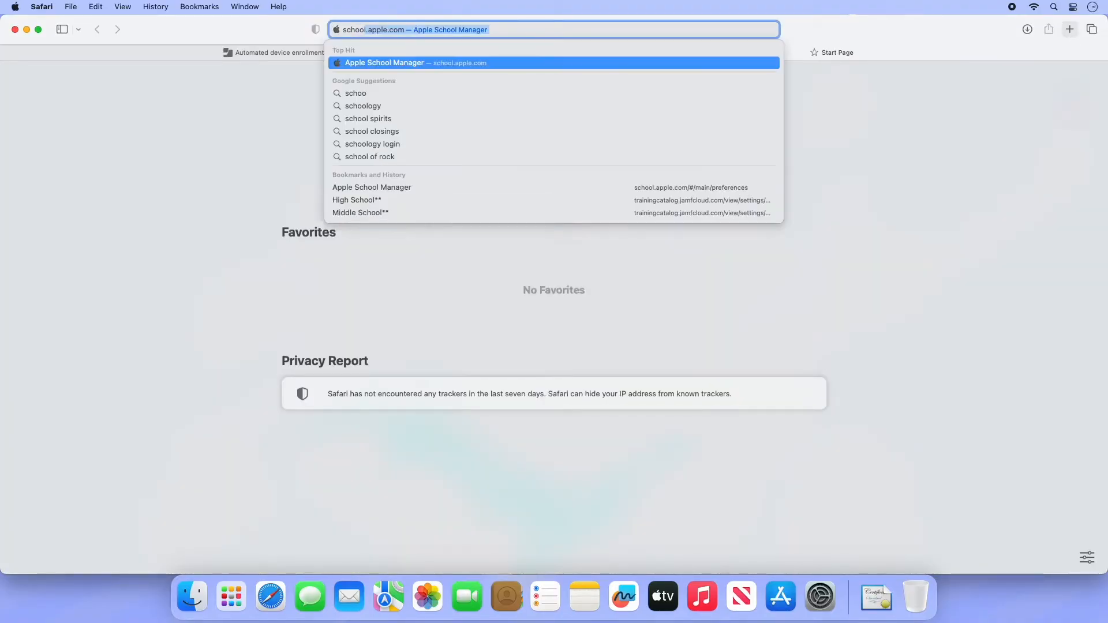
text(.app)
key(Return)
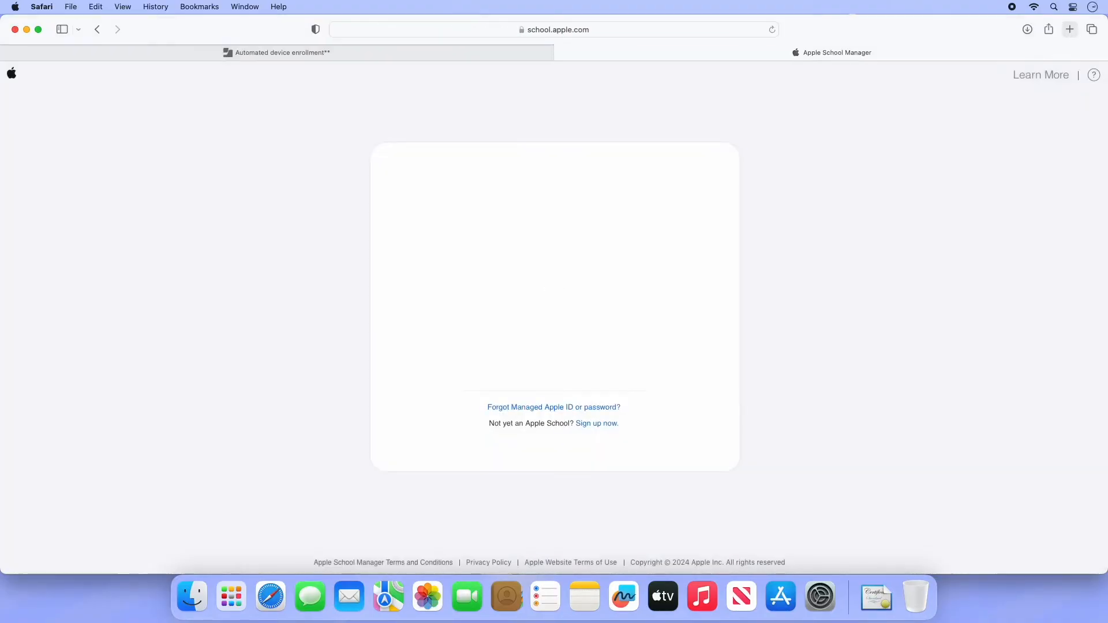
click(622, 289)
text([blurred])
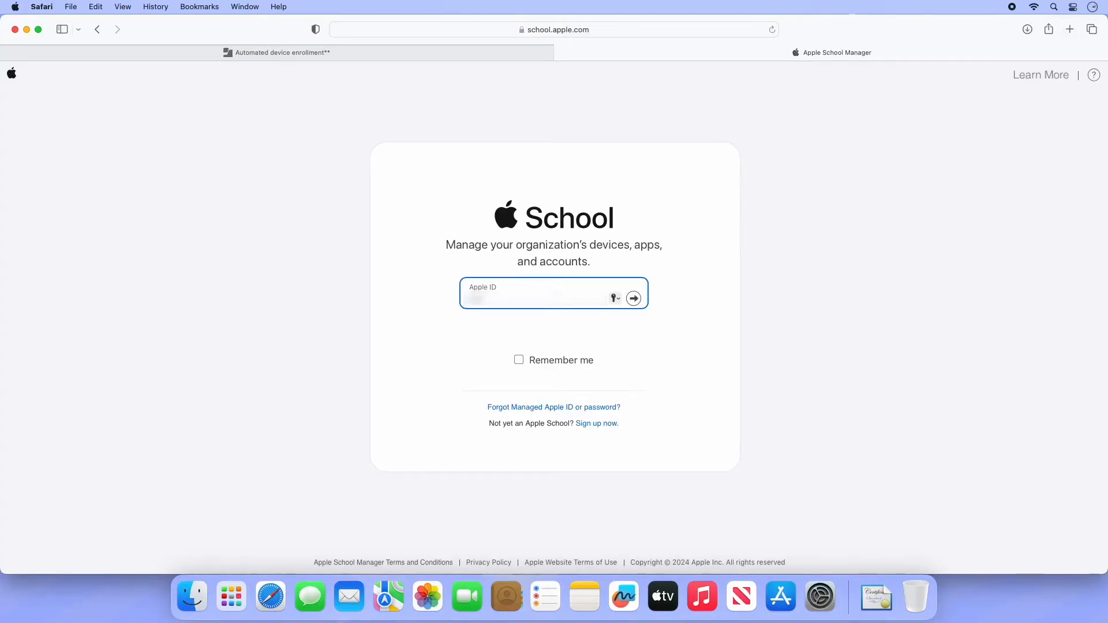
text([blurred])
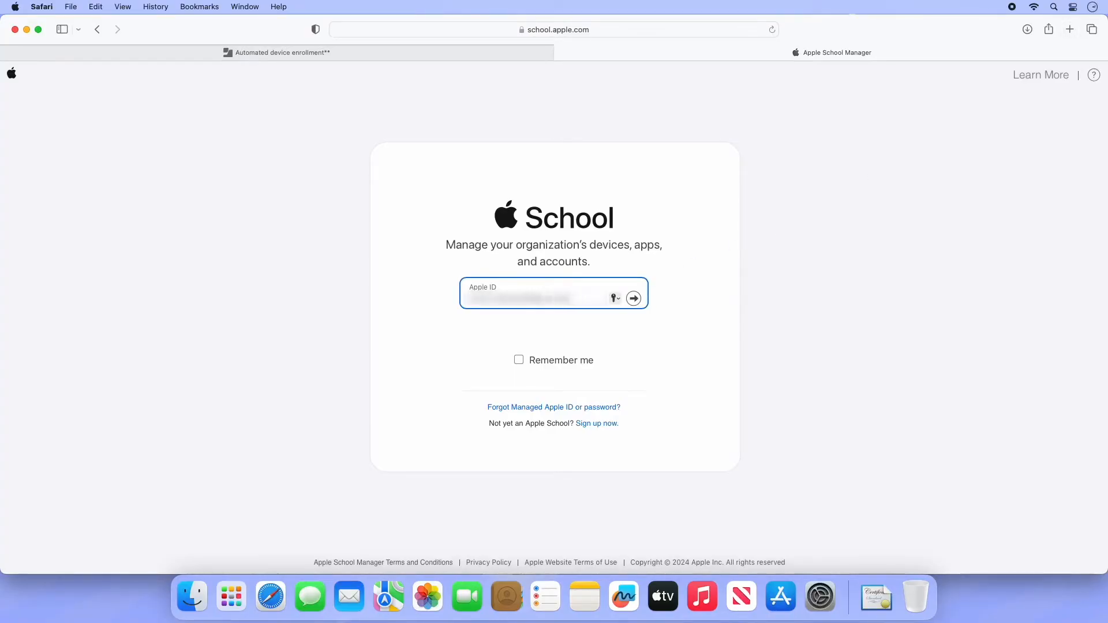
text([blurred])
key(Return)
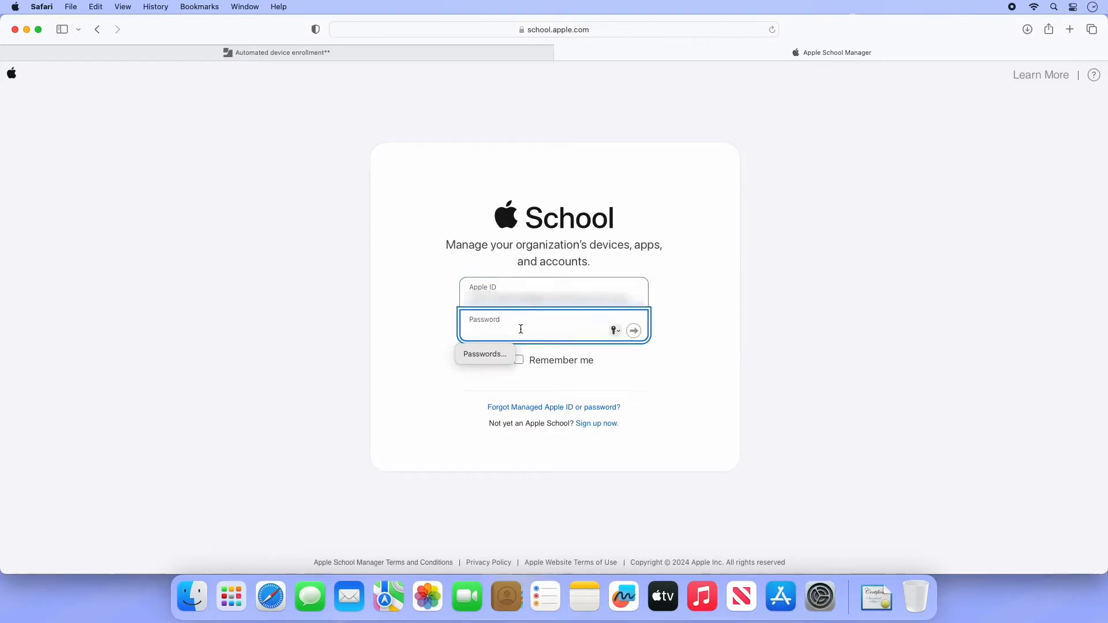
text(••••••••••)
key(Return)
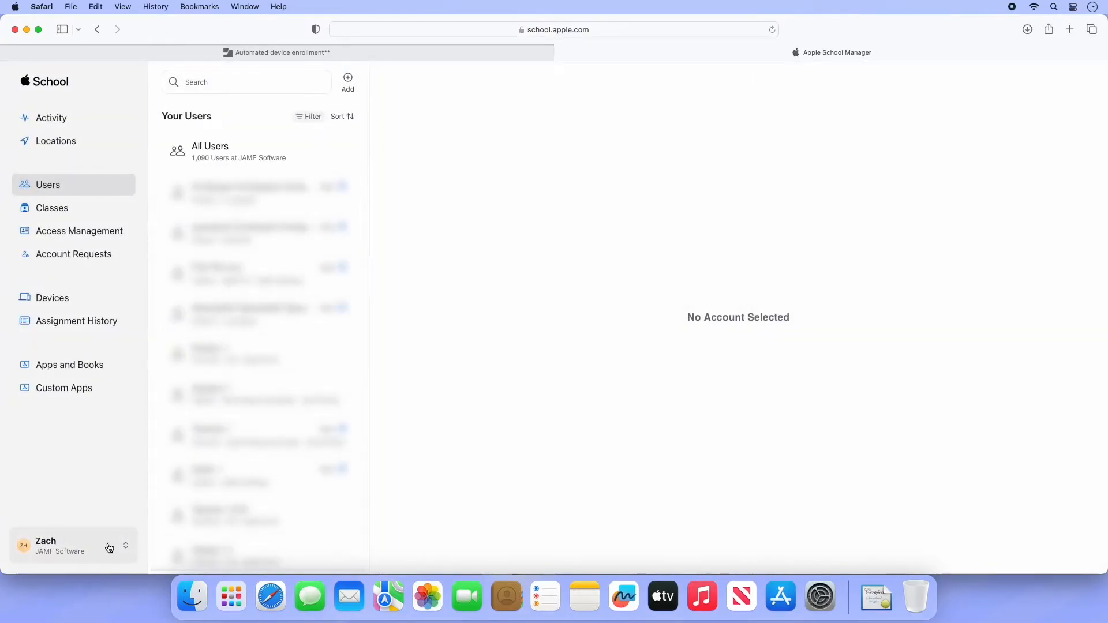
click(109, 547)
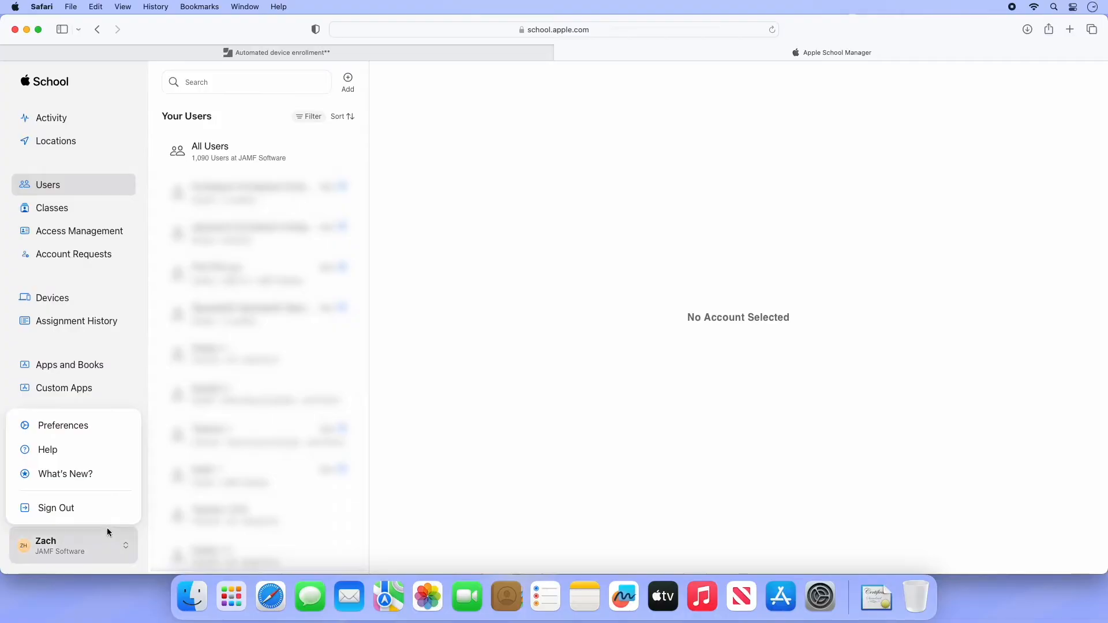
click(109, 432)
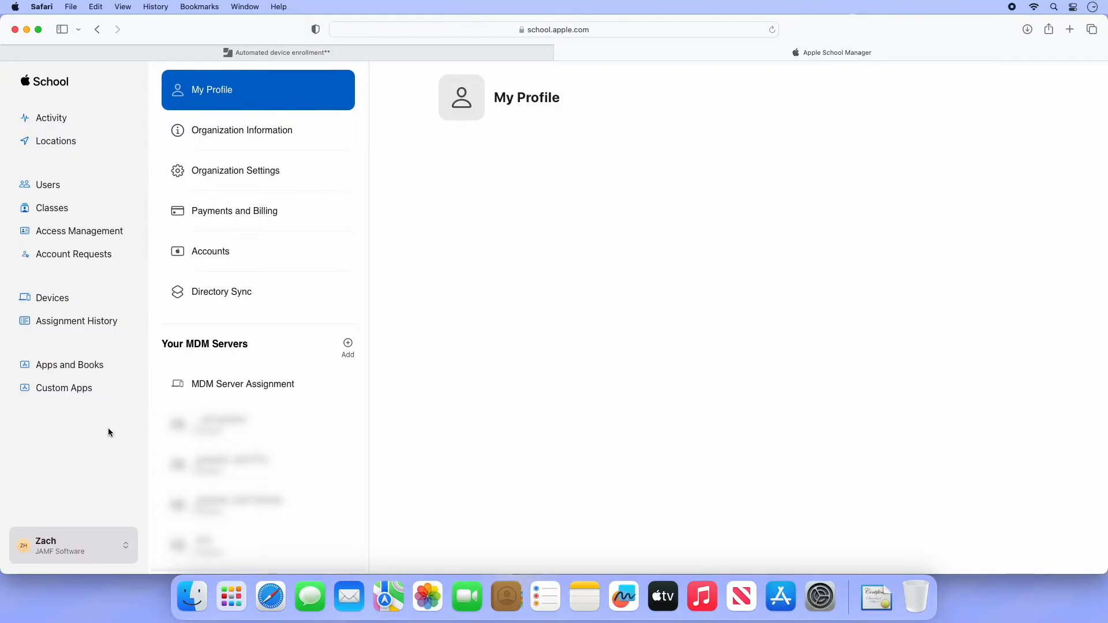
Step: Add an MDM server named 'Jamf 100 Course' with 'Allow this MDM Server to release devices' unchecked
click(349, 344)
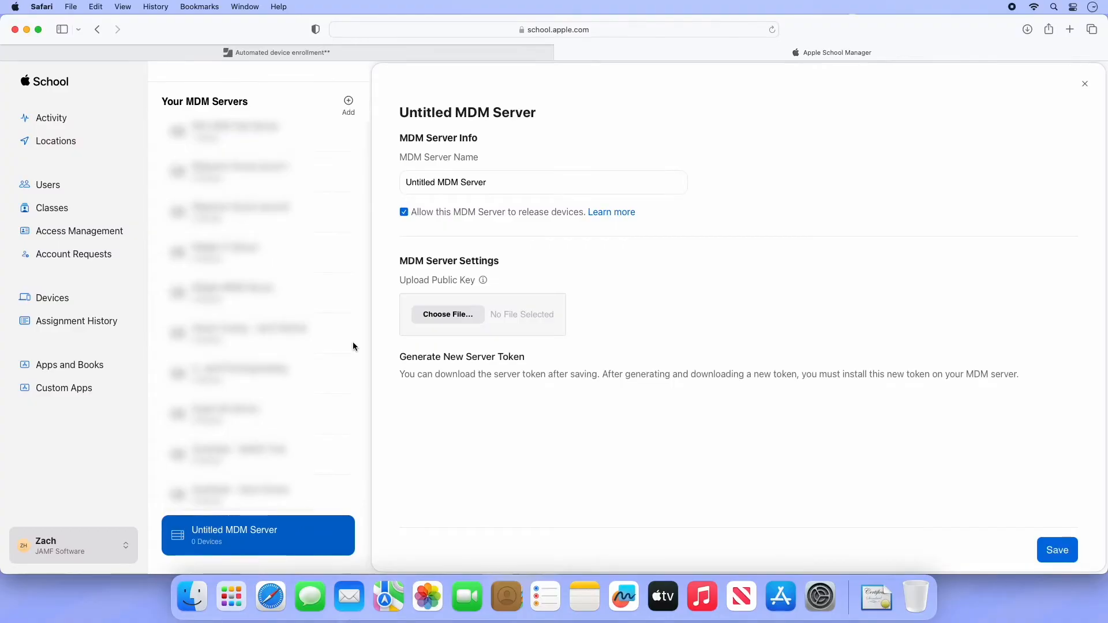
click(474, 181)
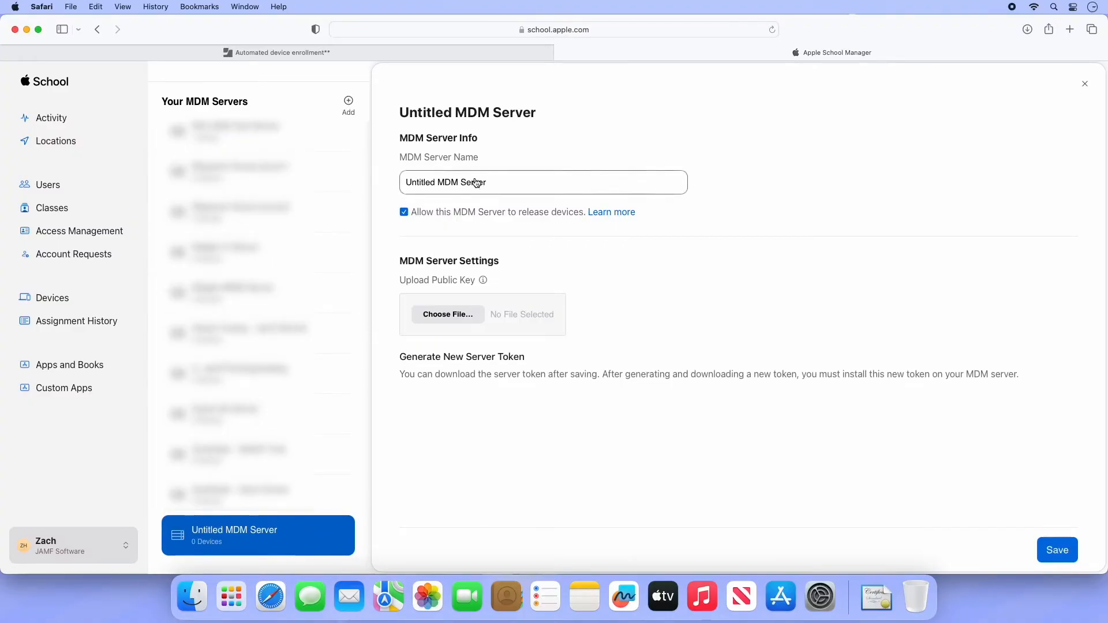
triple_click(474, 181)
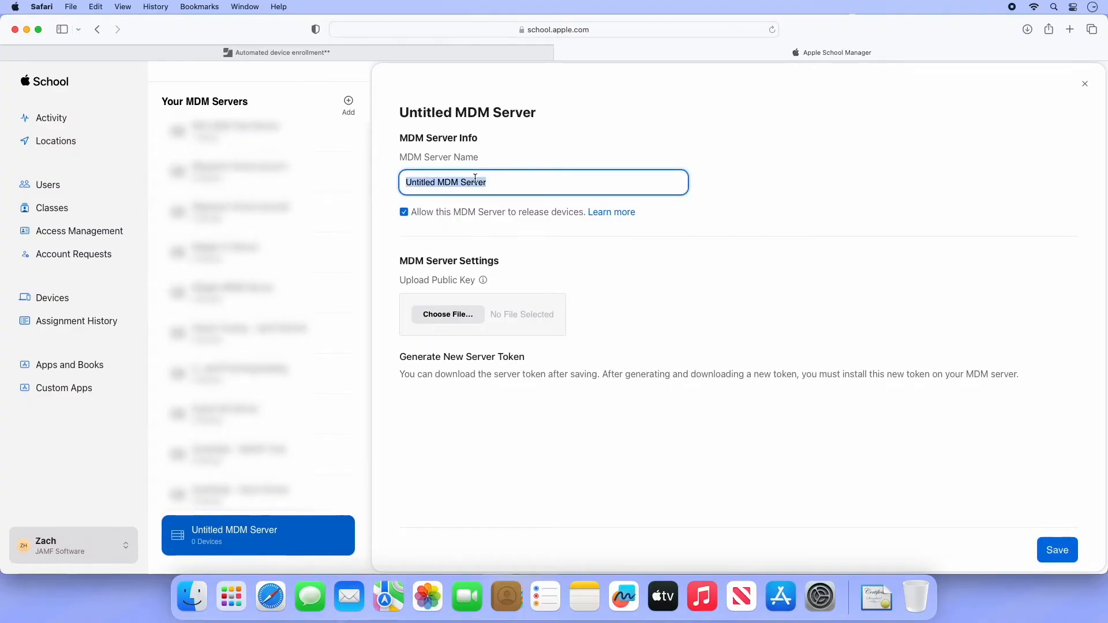
text(Jamf 100 Course)
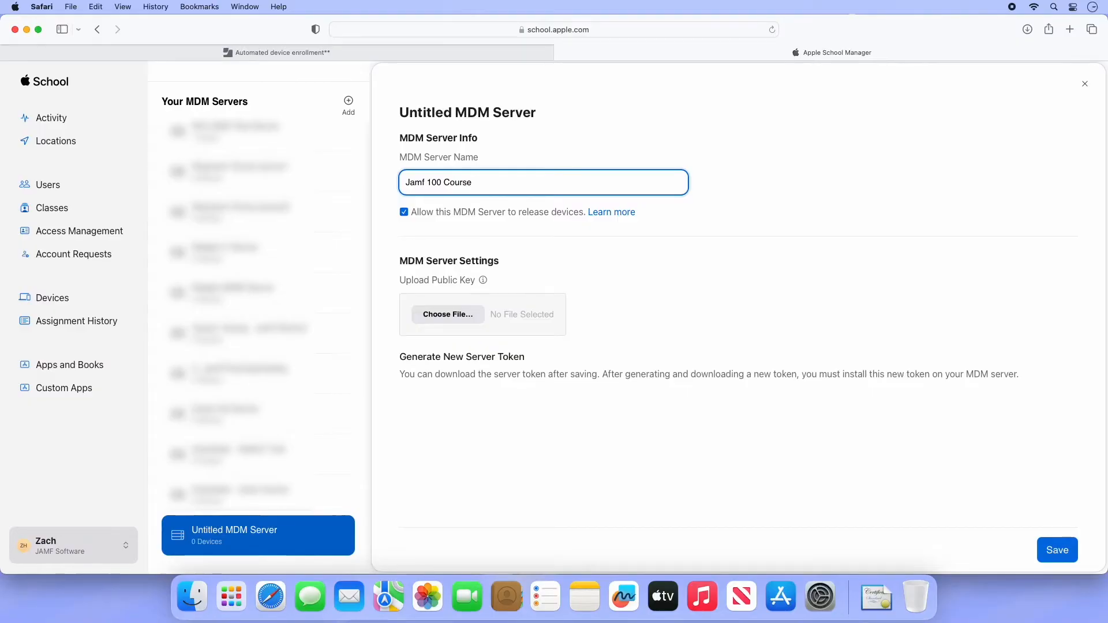
click(405, 213)
click(404, 213)
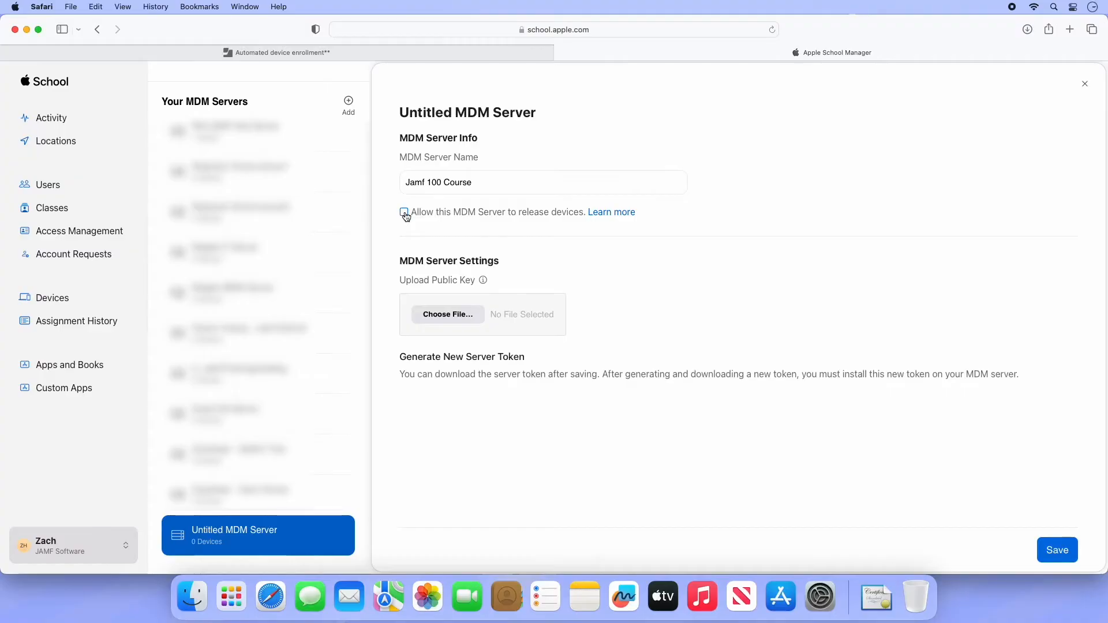
Step: Upload PublicKey.pem to the Jamf 100 Course server and save it
click(440, 315)
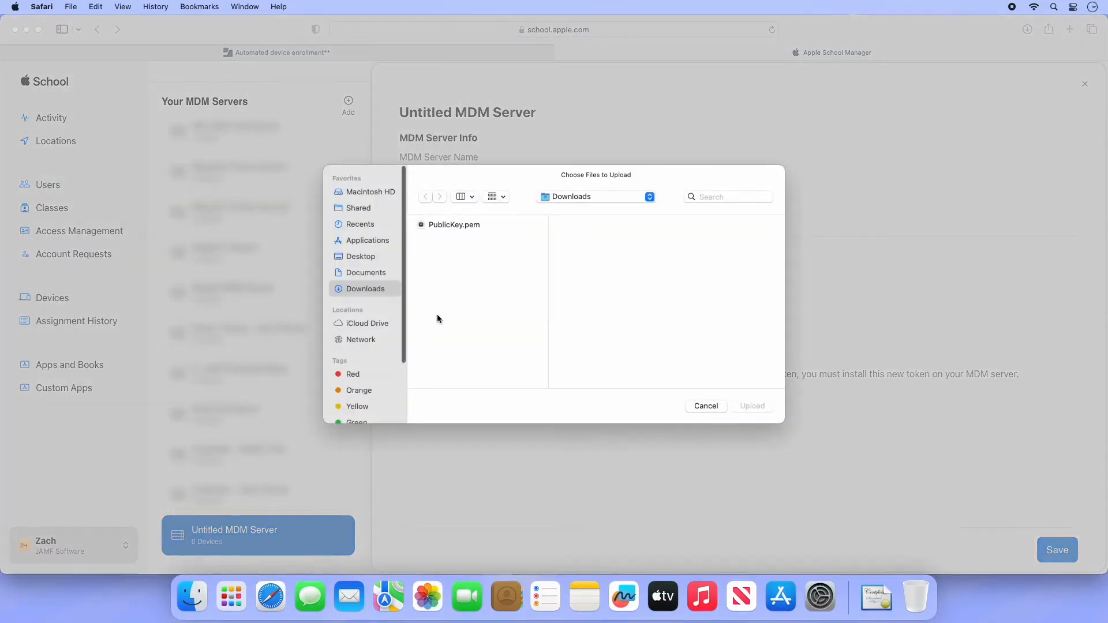
click(465, 225)
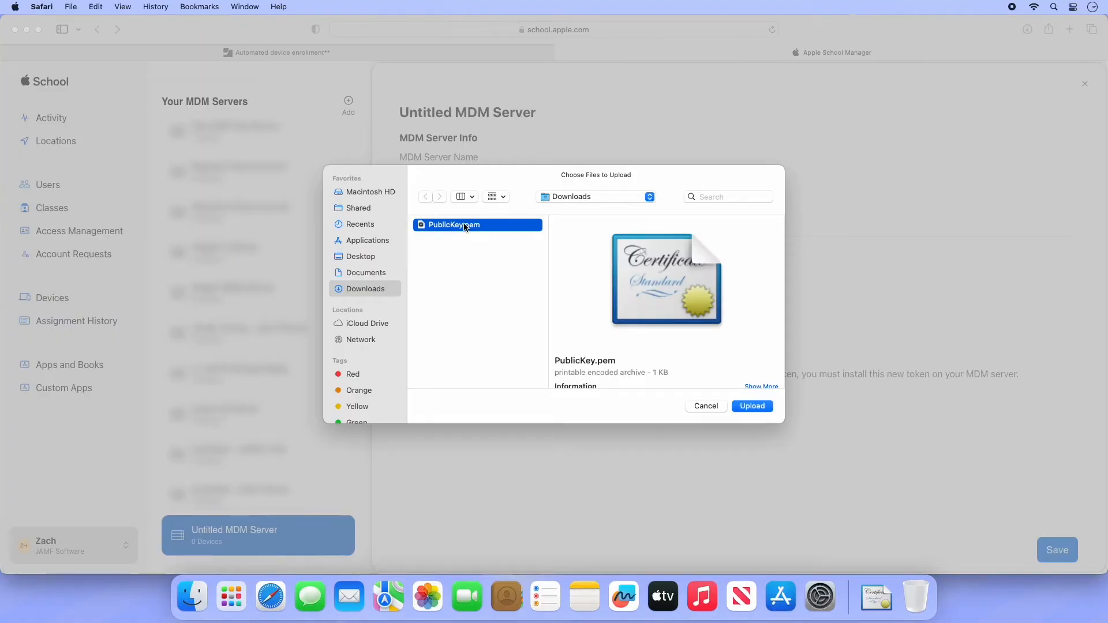
click(743, 406)
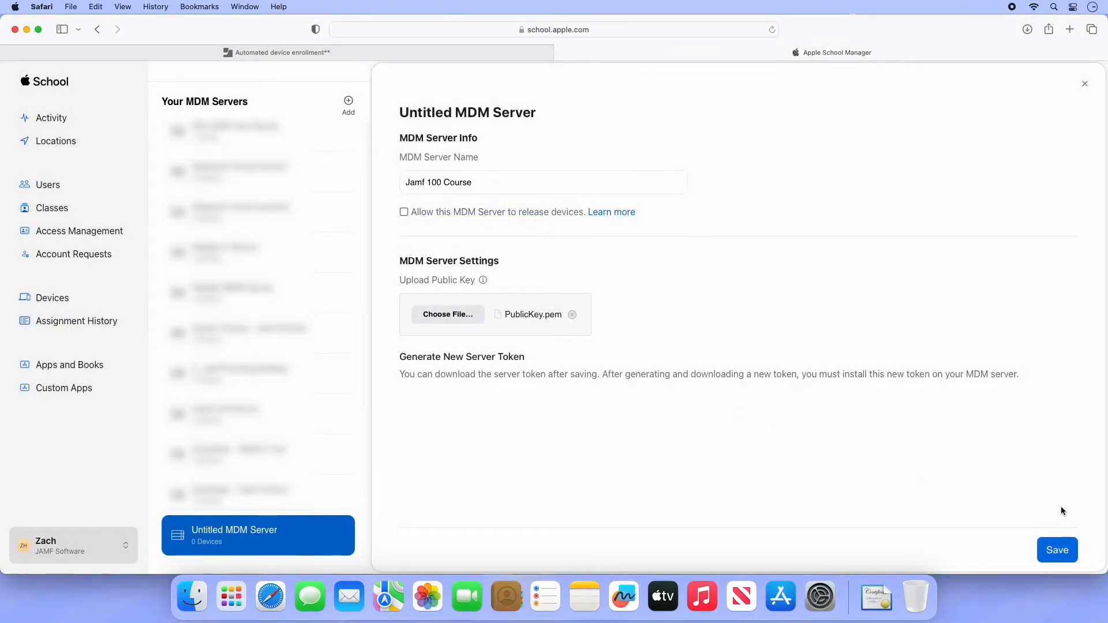
click(1060, 554)
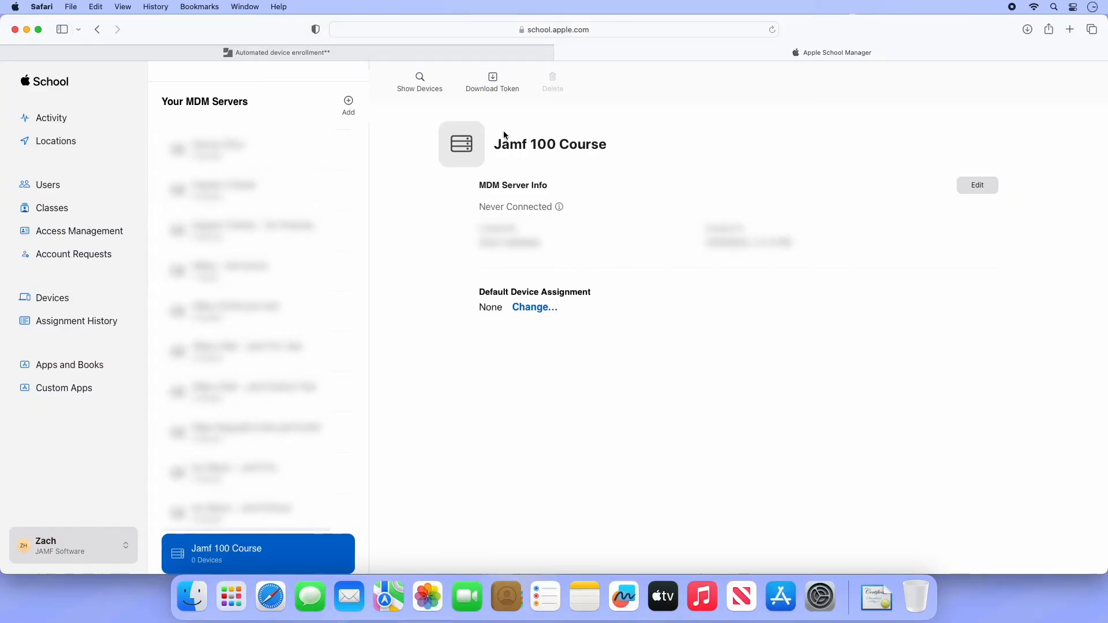
Step: Download the Jamf 100 Course server token and bring up the Default Device Assignment settings
click(486, 94)
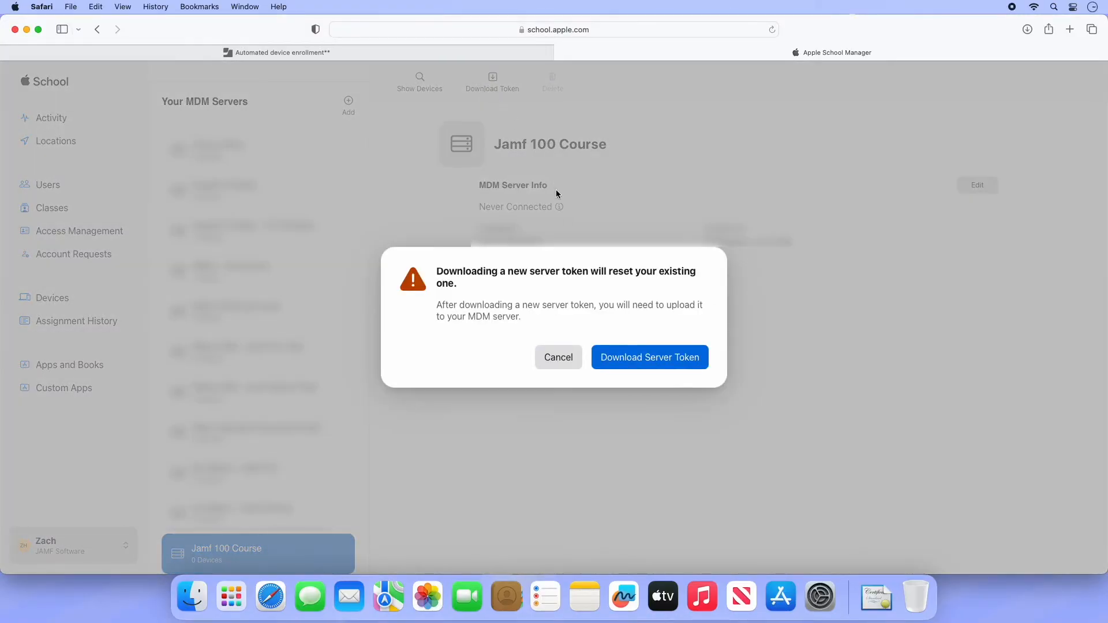
click(621, 362)
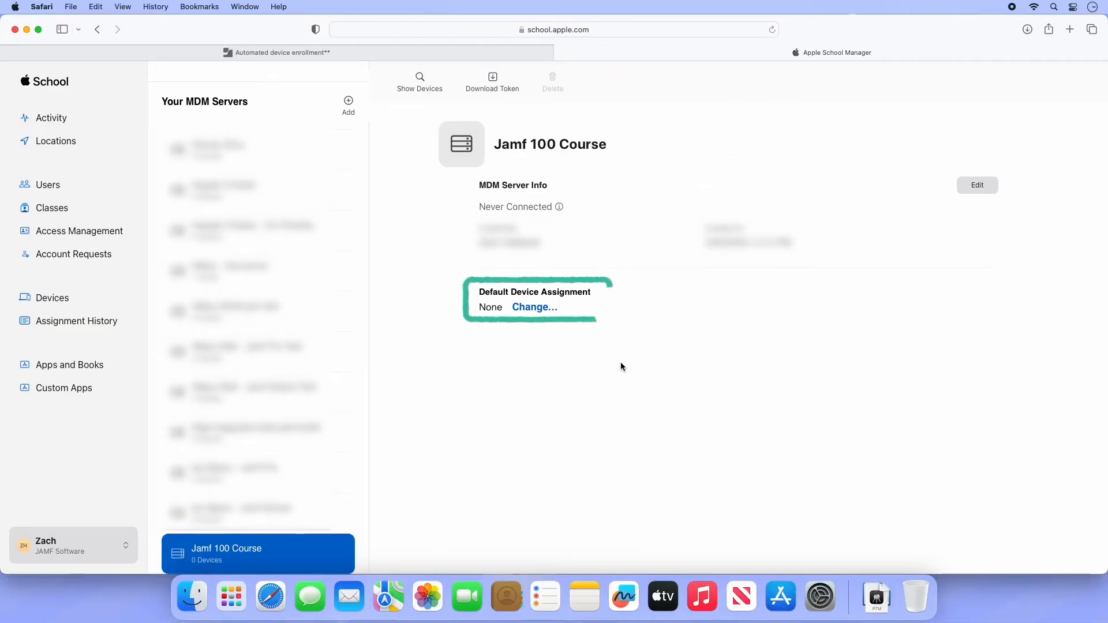
click(547, 308)
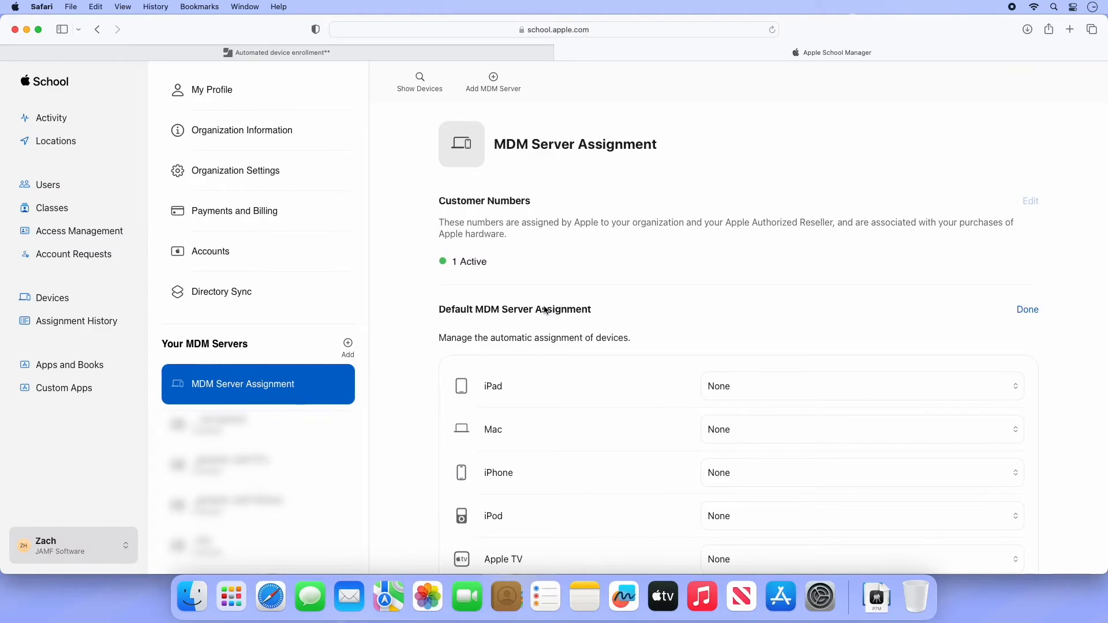
Step: Leave every default MDM server assignment at None and close the Apple School Manager tab
scroll(553, 355, down, 2)
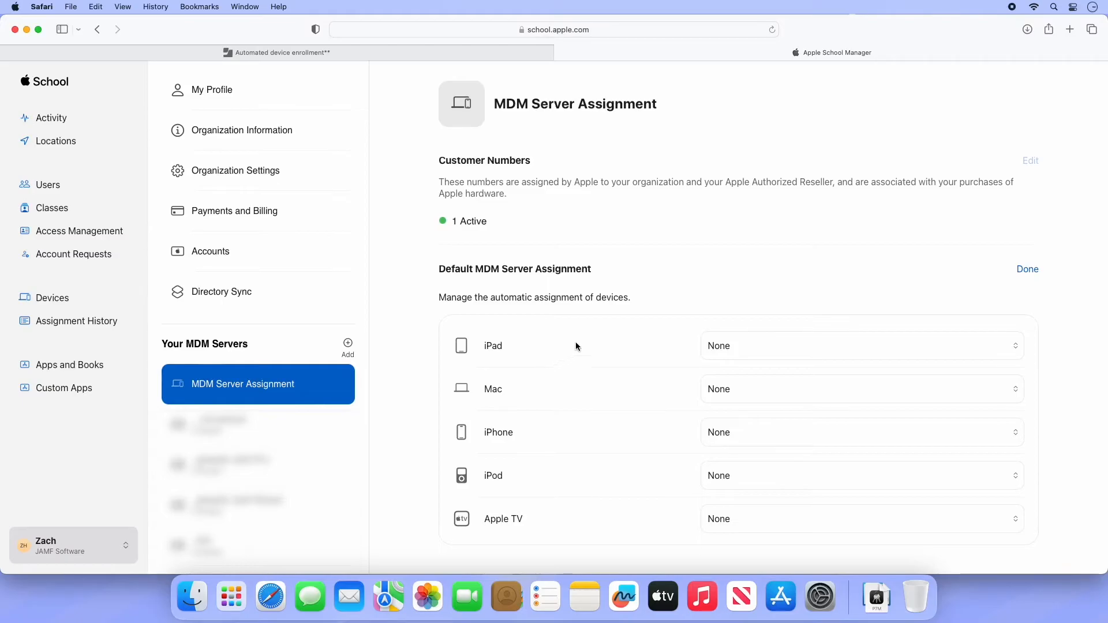
click(1025, 271)
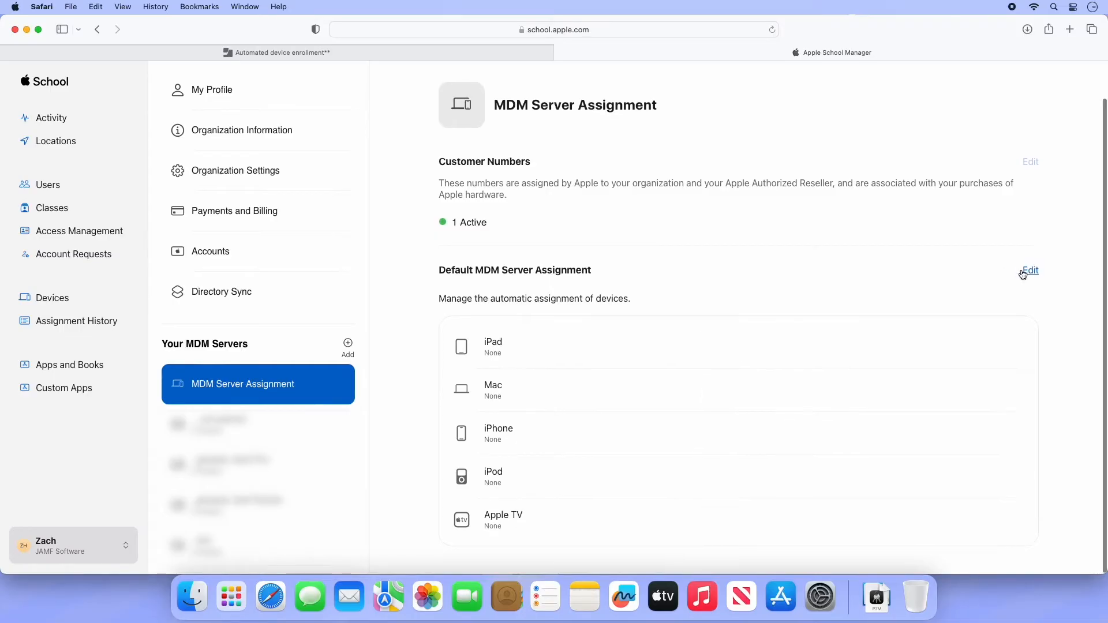
scroll(1025, 276, up, 1)
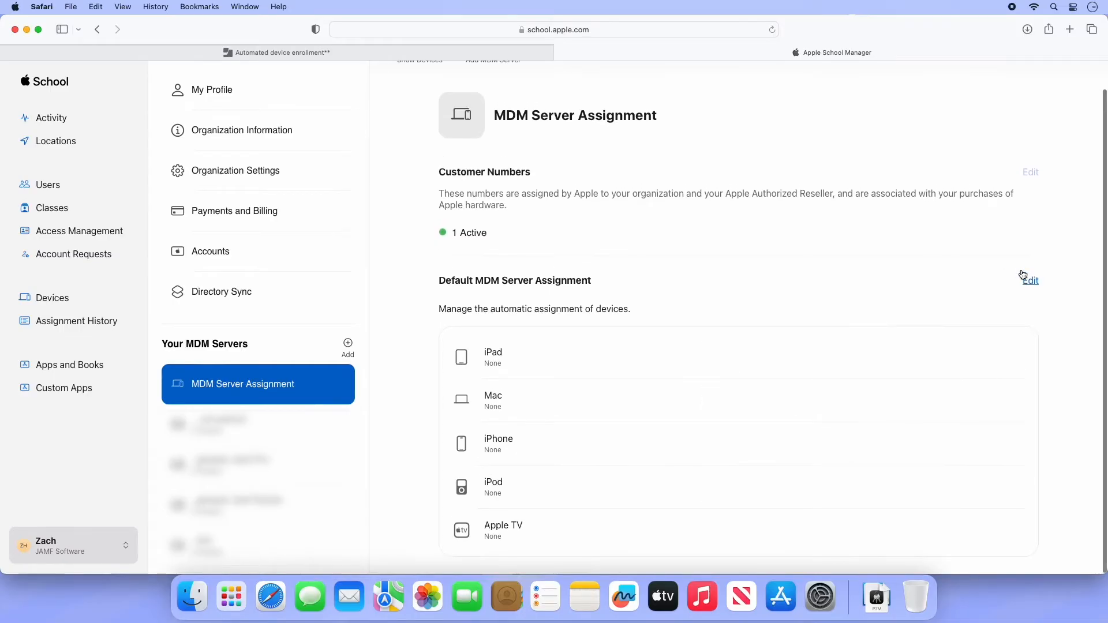
click(562, 52)
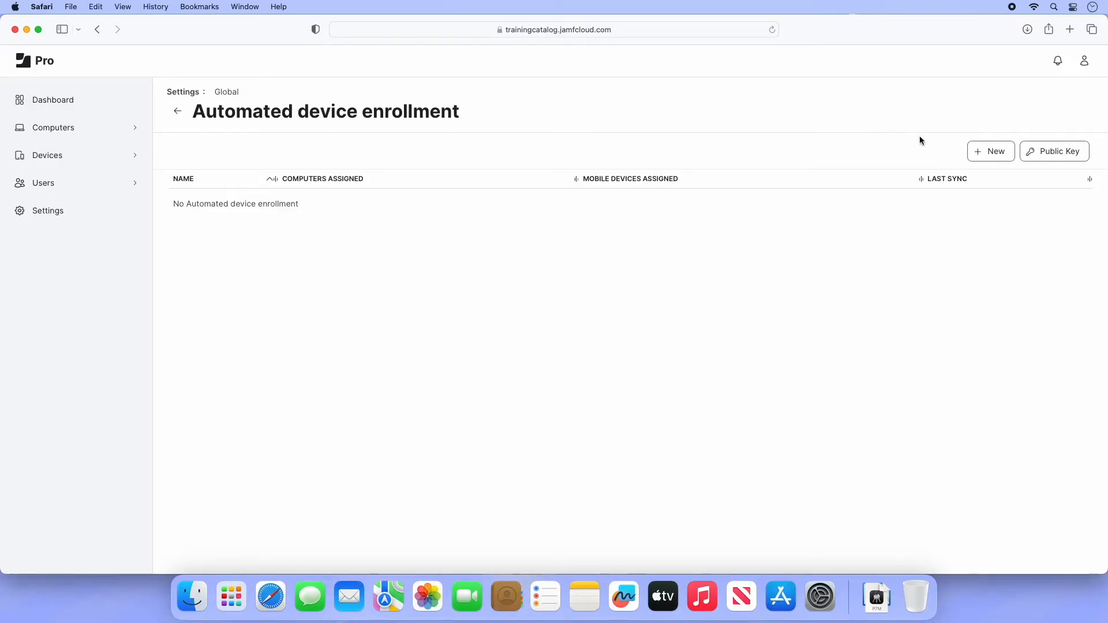
Step: Create the 'Jamf 100 Course' enrollment instance with its uploaded server token file and save it
click(978, 157)
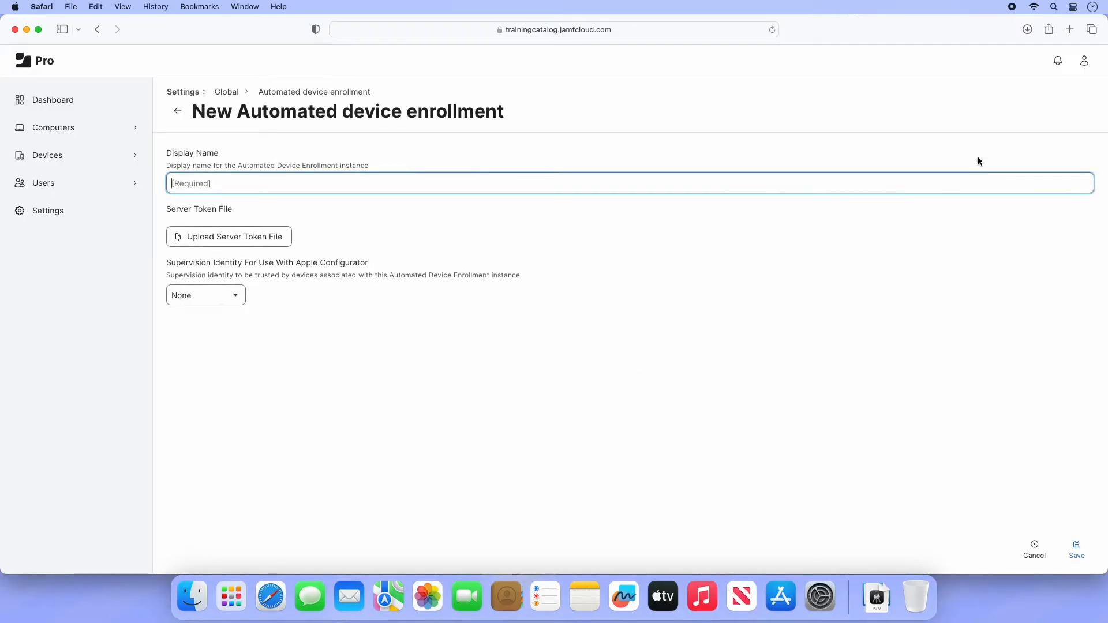
text(Jamf 100 Course)
click(277, 236)
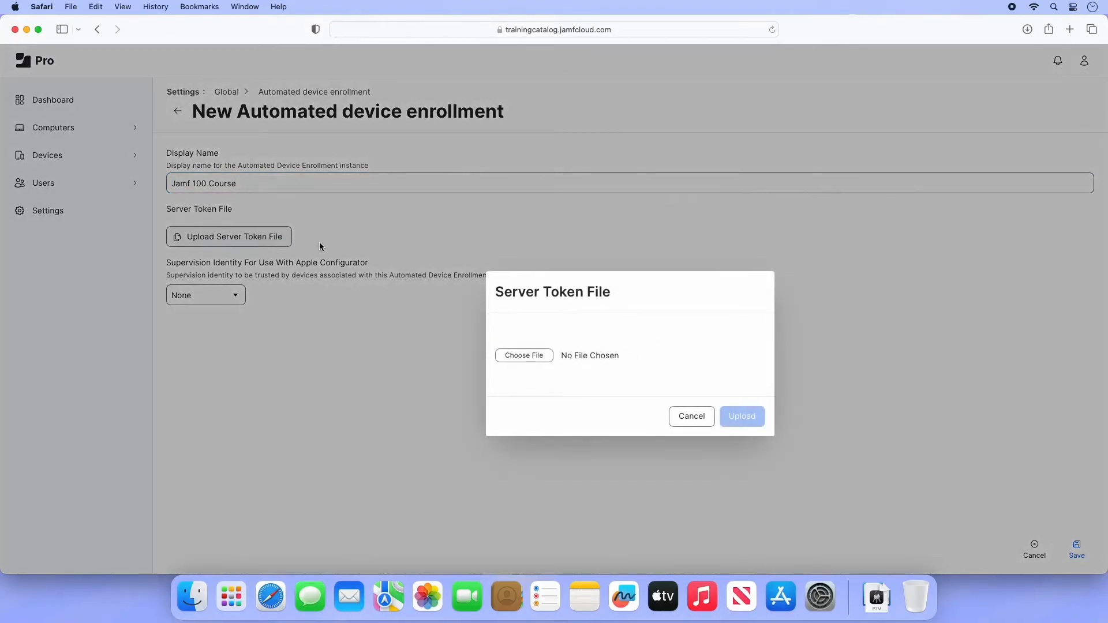
click(525, 359)
click(477, 226)
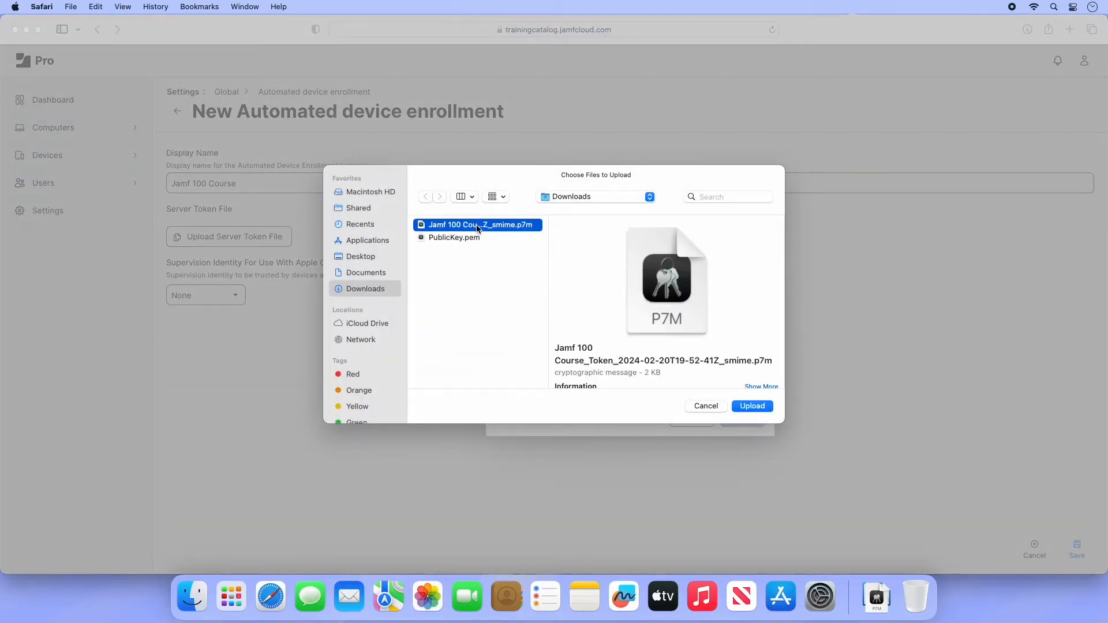
click(745, 411)
click(744, 415)
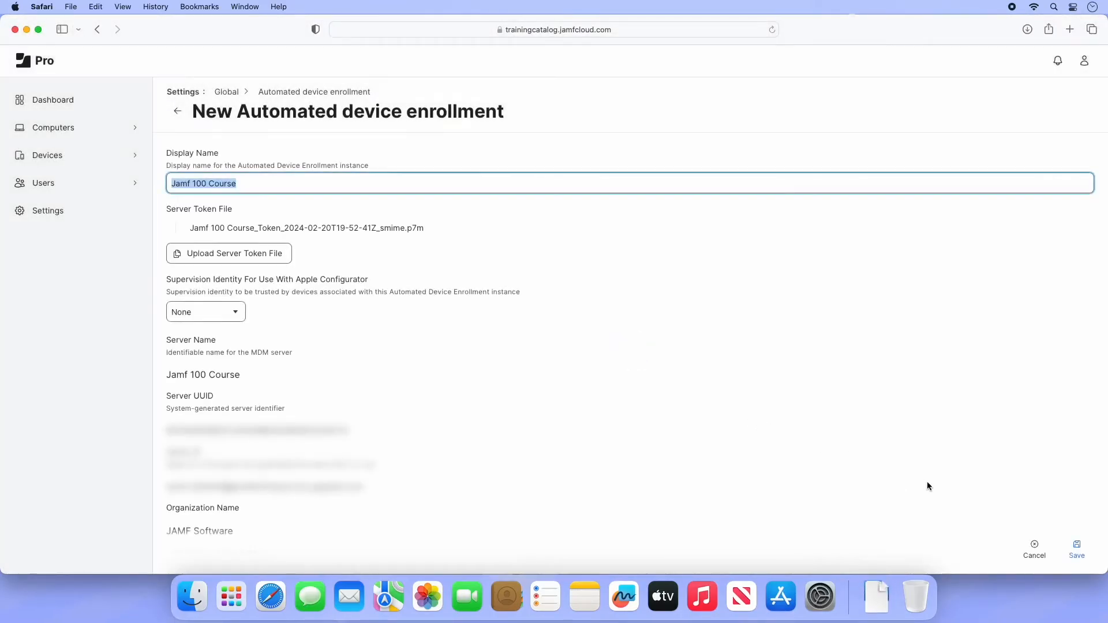
click(1077, 552)
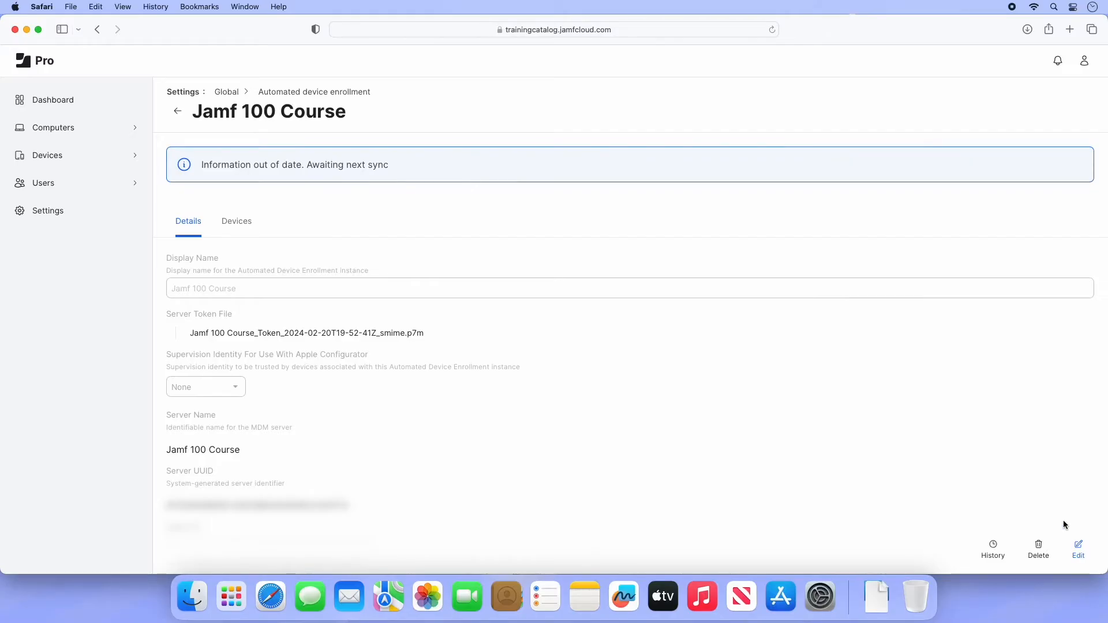
click(54, 127)
Step: Turn on 'Enable user-initiated enrollment for computers' in the macOS user-initiated enrollment settings and save
scroll(96, 325, down, 4)
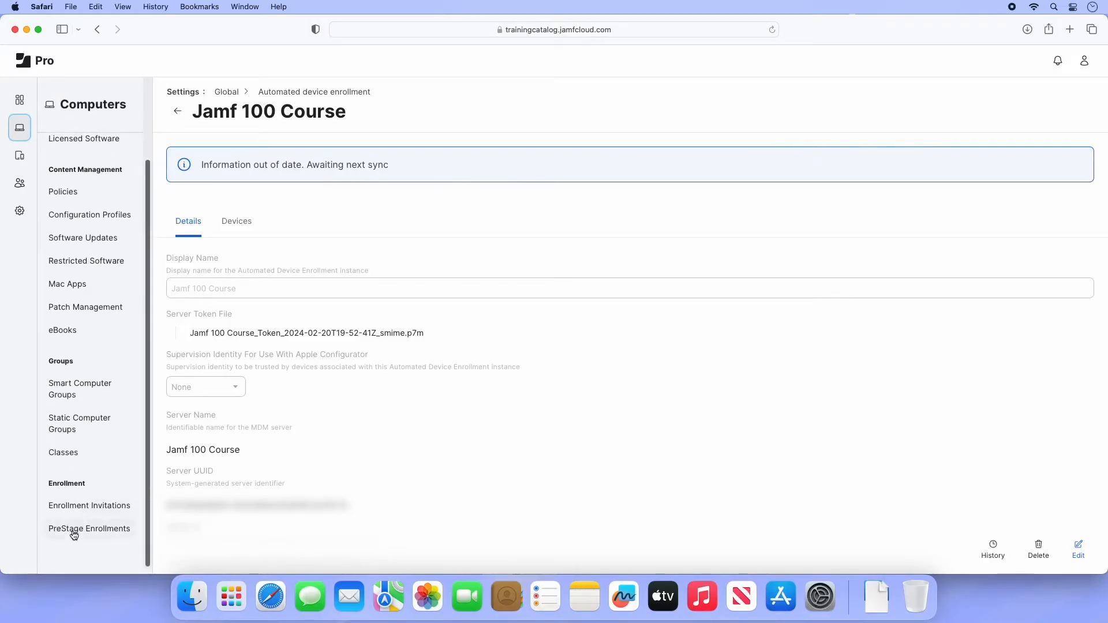
click(73, 531)
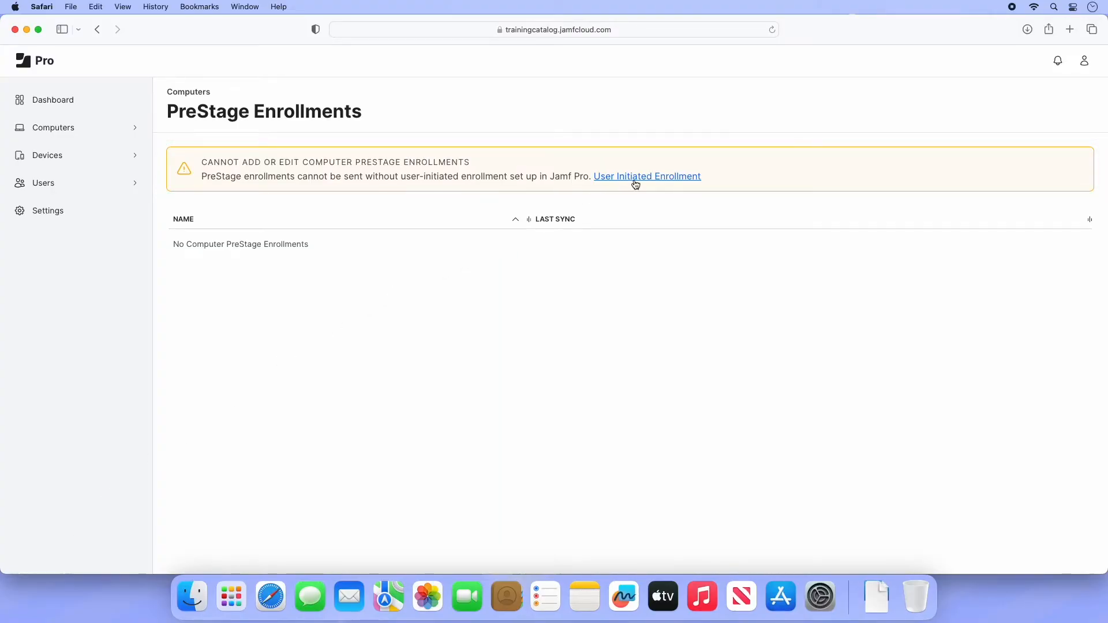
click(40, 211)
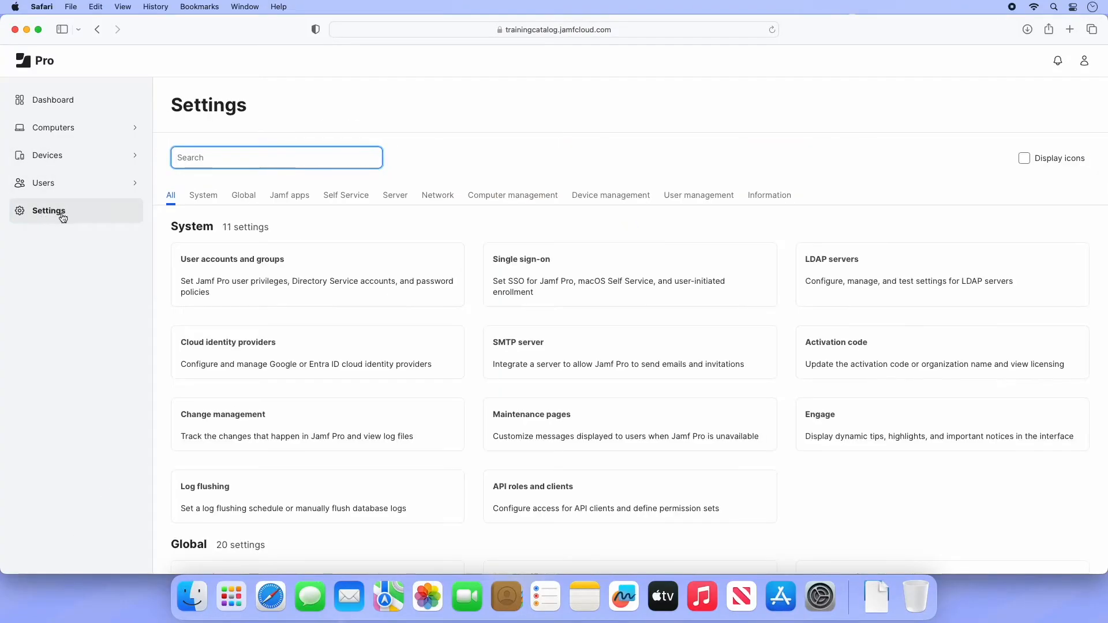
click(240, 198)
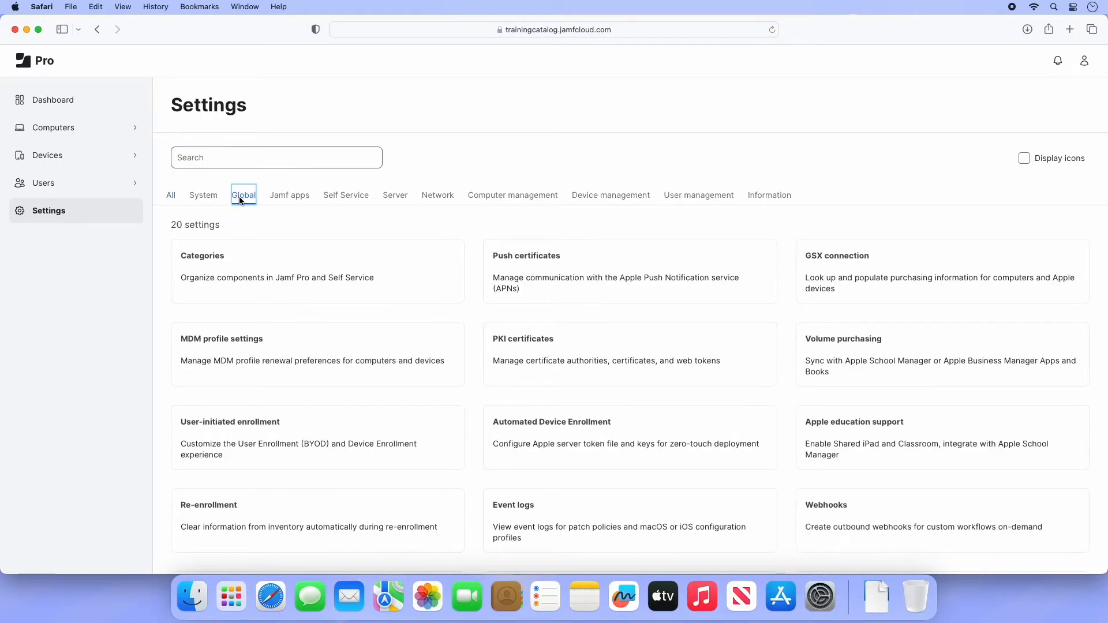
click(319, 450)
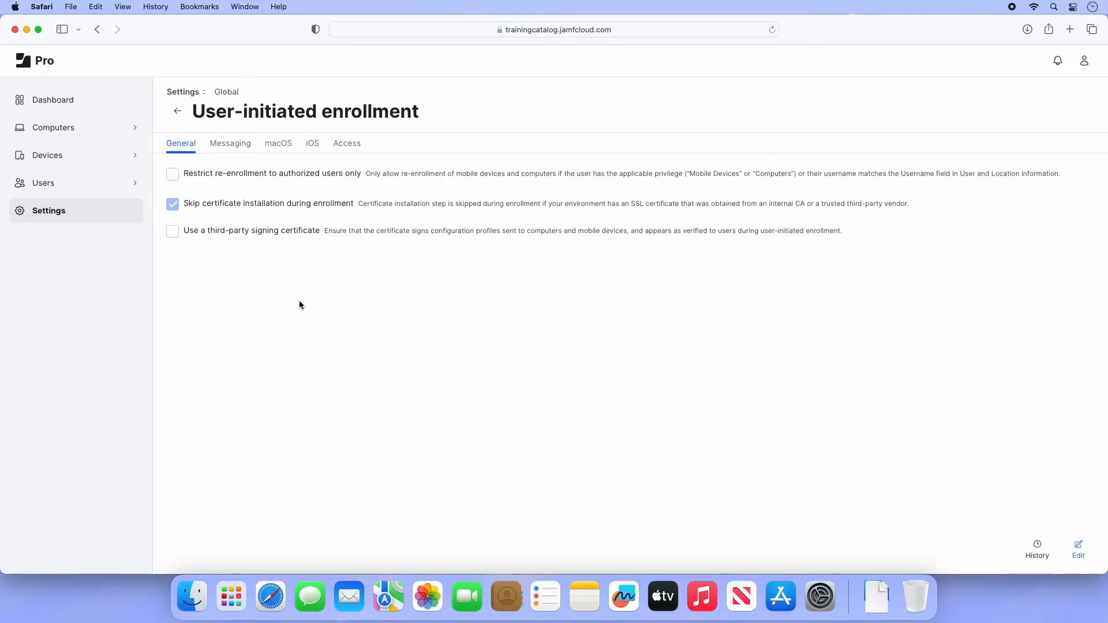
click(282, 146)
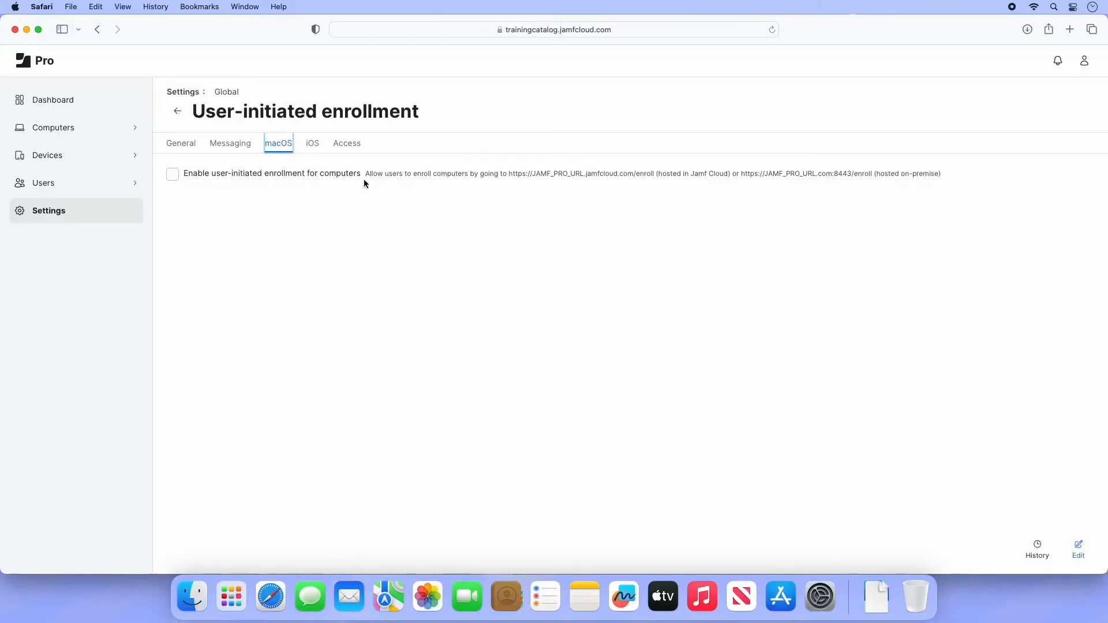
click(1078, 549)
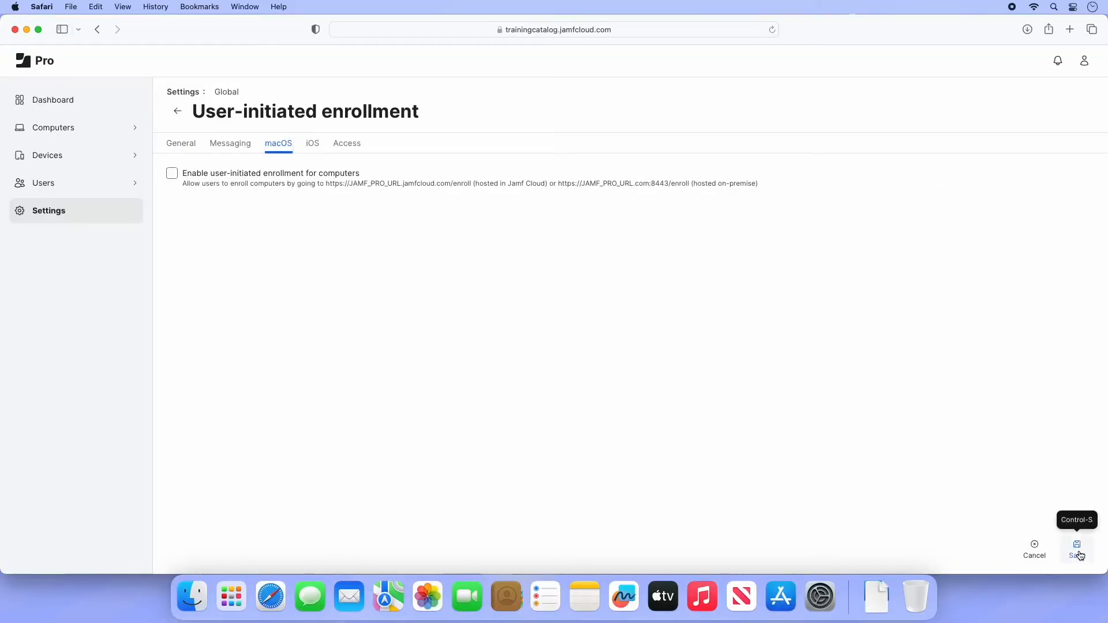
click(172, 174)
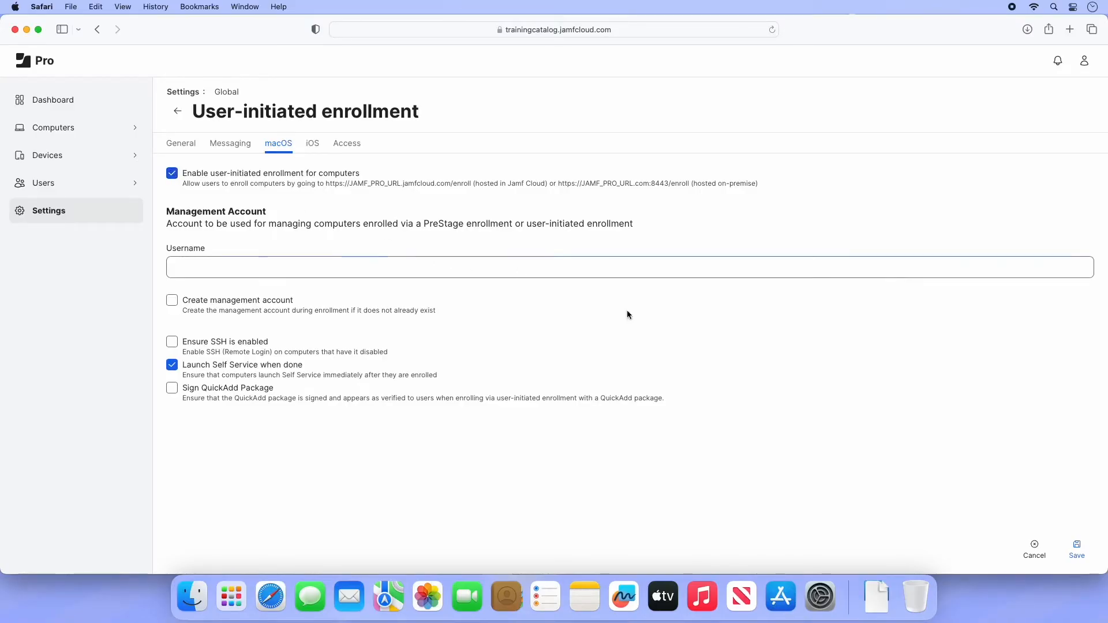
click(1078, 551)
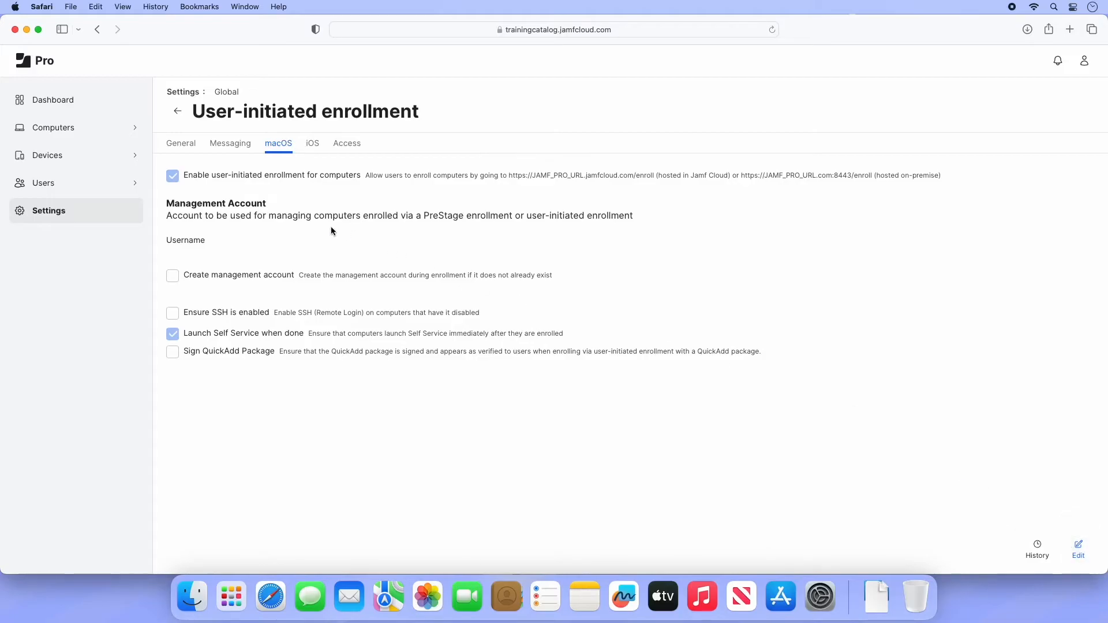
Step: Return to the Computers PreStage Enrollments list
click(144, 134)
scroll(107, 260, down, 3)
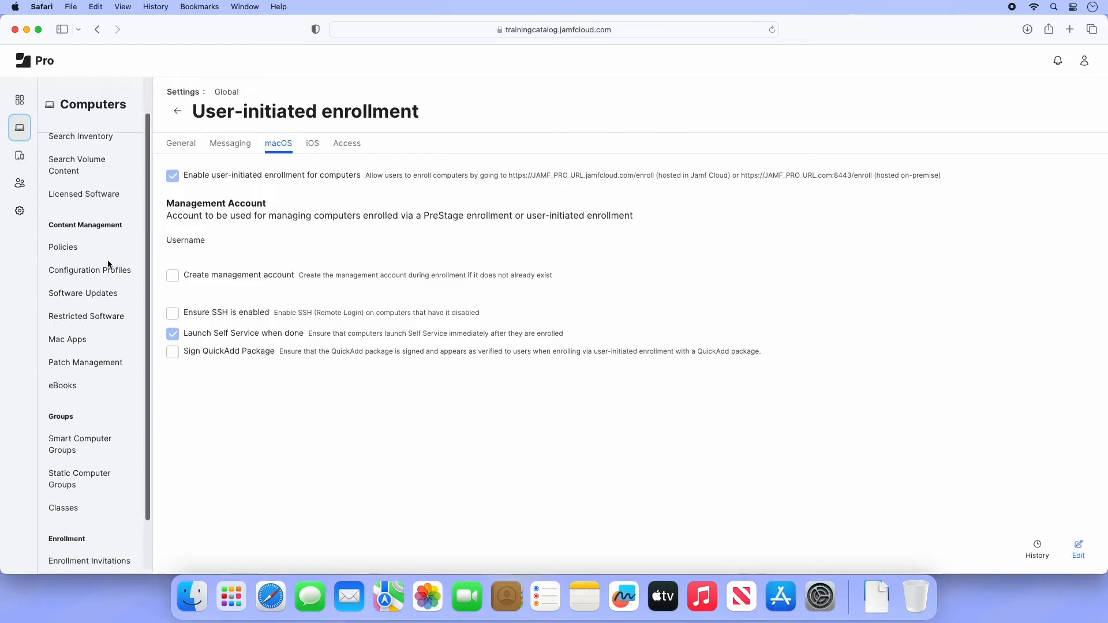
click(81, 526)
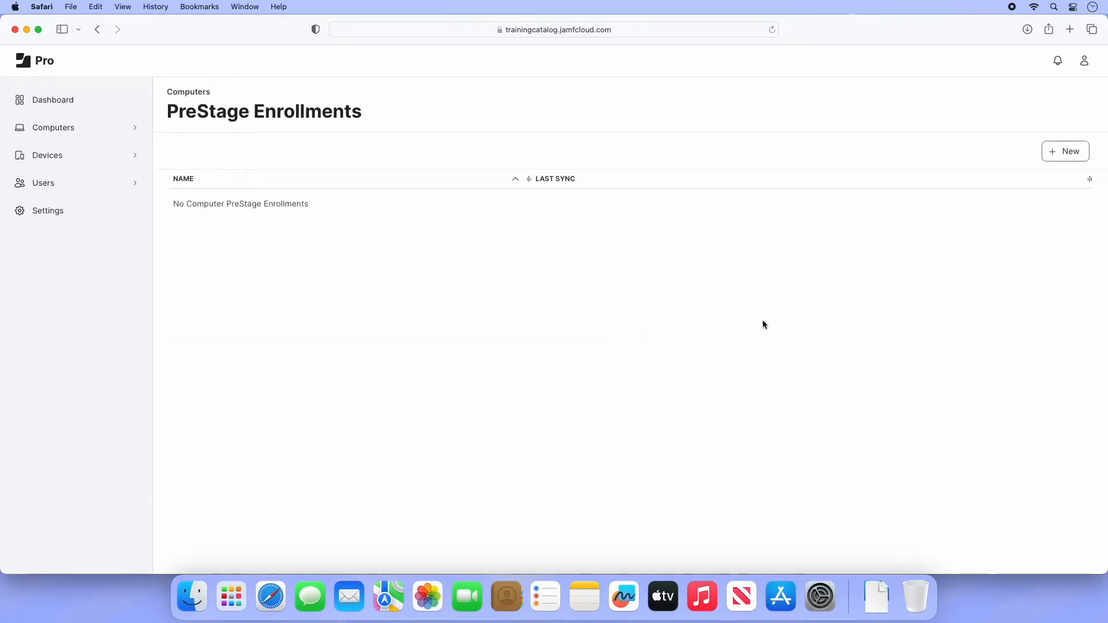
Step: Create computer PreStage 'Jamf 100 Computers' using Jamf 100 Course and automatically assigning new devices
click(1064, 154)
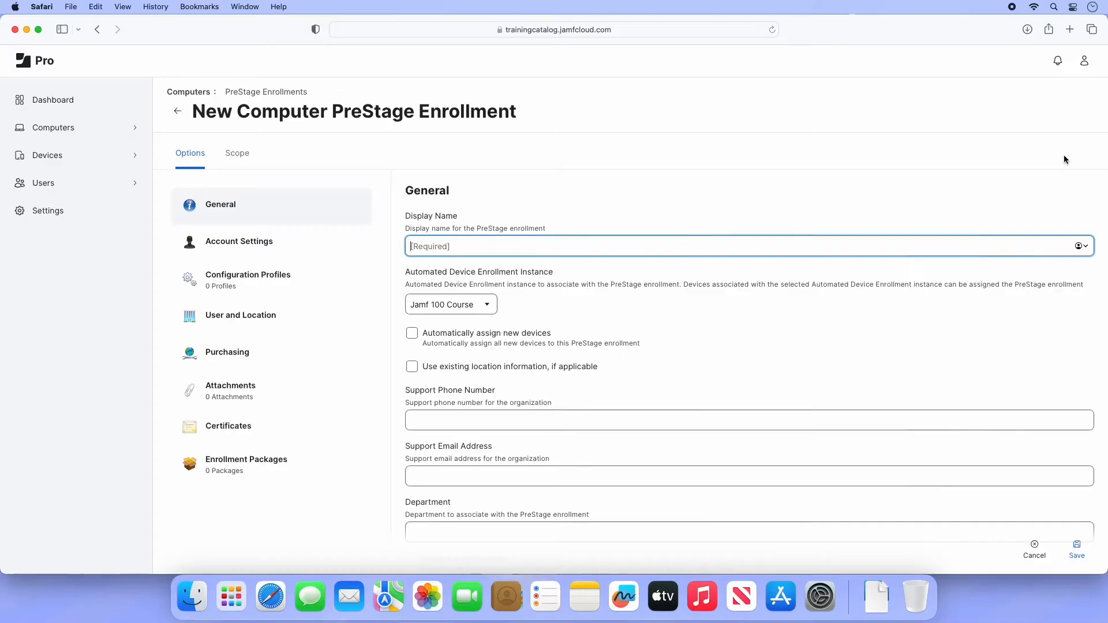
text(Jamf 100 Computers)
click(481, 305)
click(480, 305)
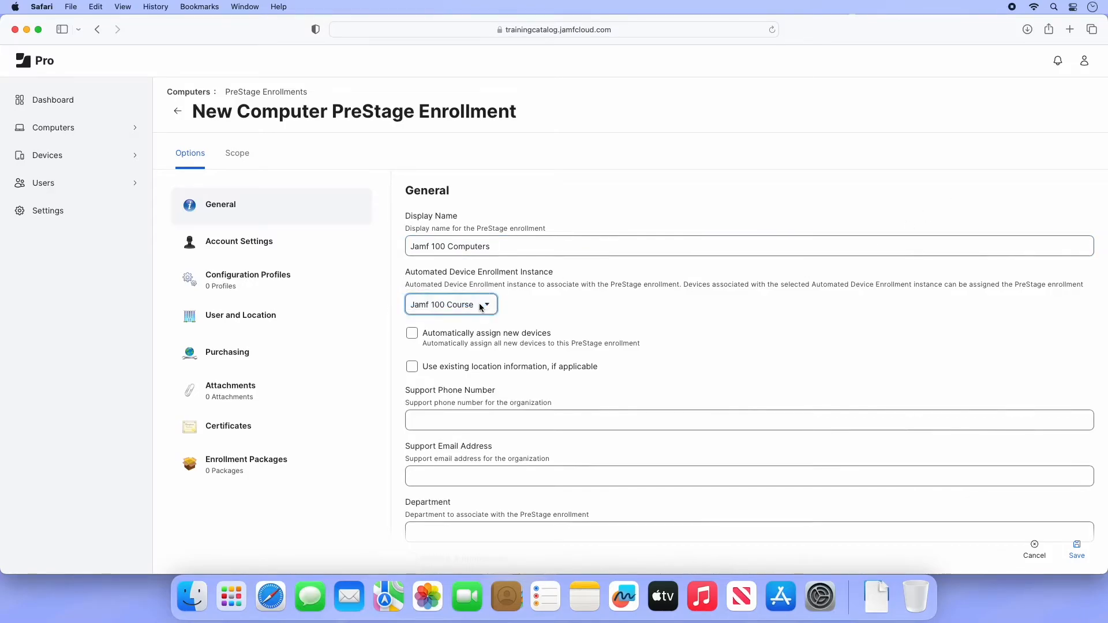
click(413, 340)
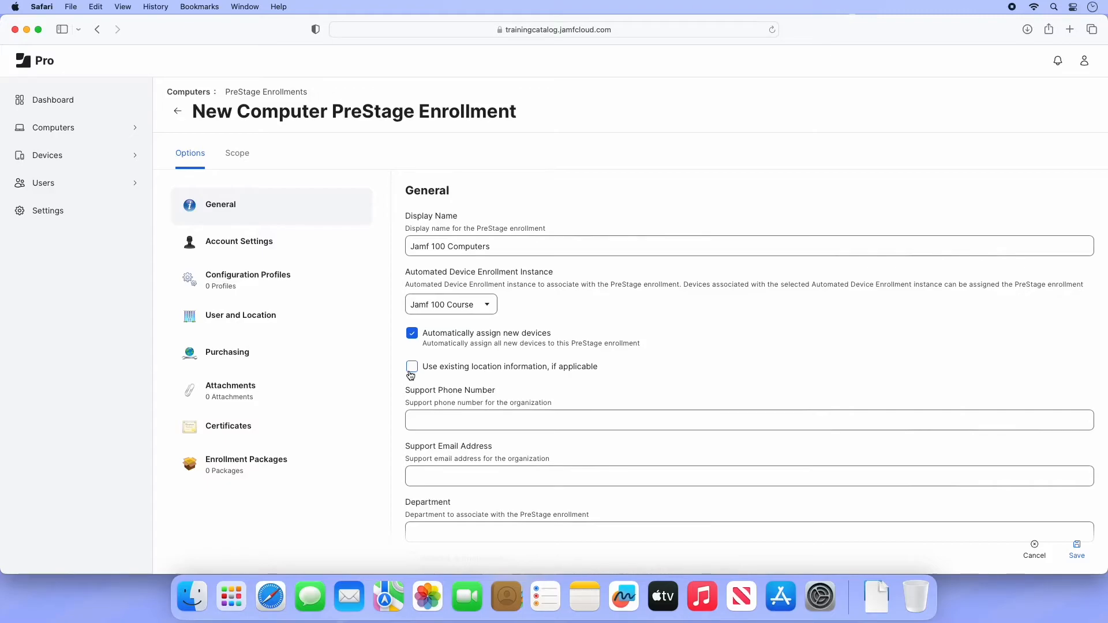
Step: Fill in the support phone number, support e-mail address and department 'Gertland IT Department'
scroll(411, 374, down, 5)
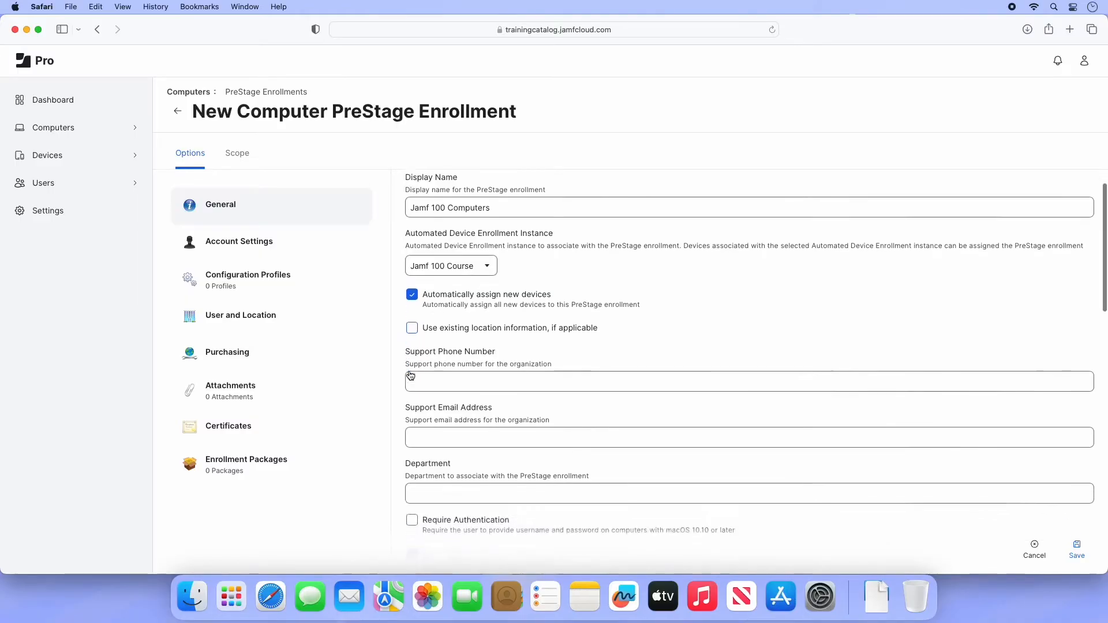
click(437, 289)
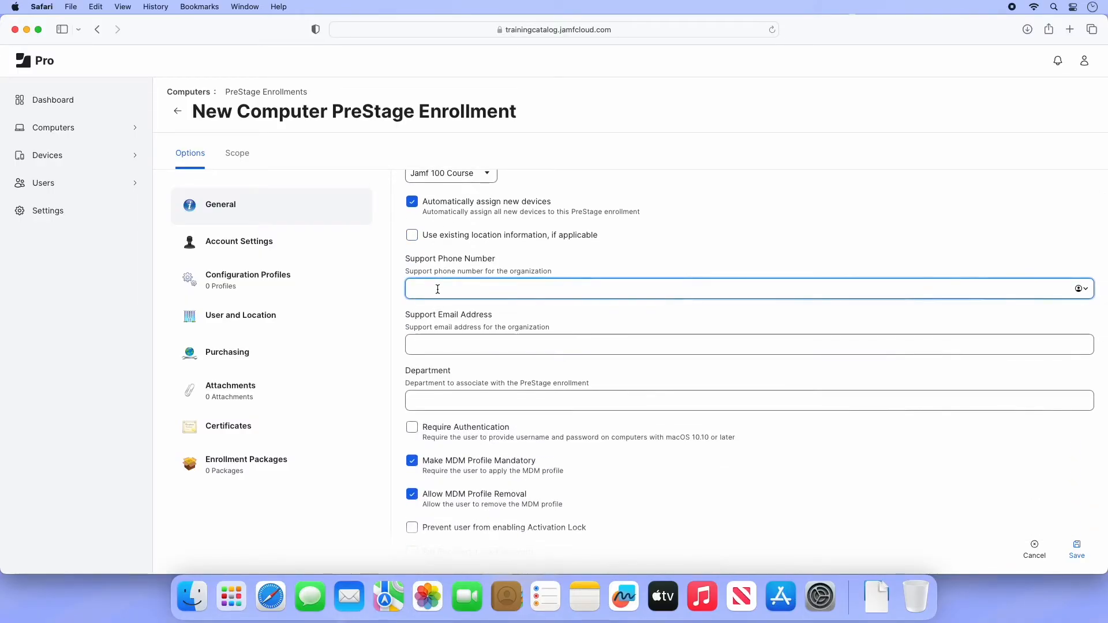
text(867-5309)
click(437, 336)
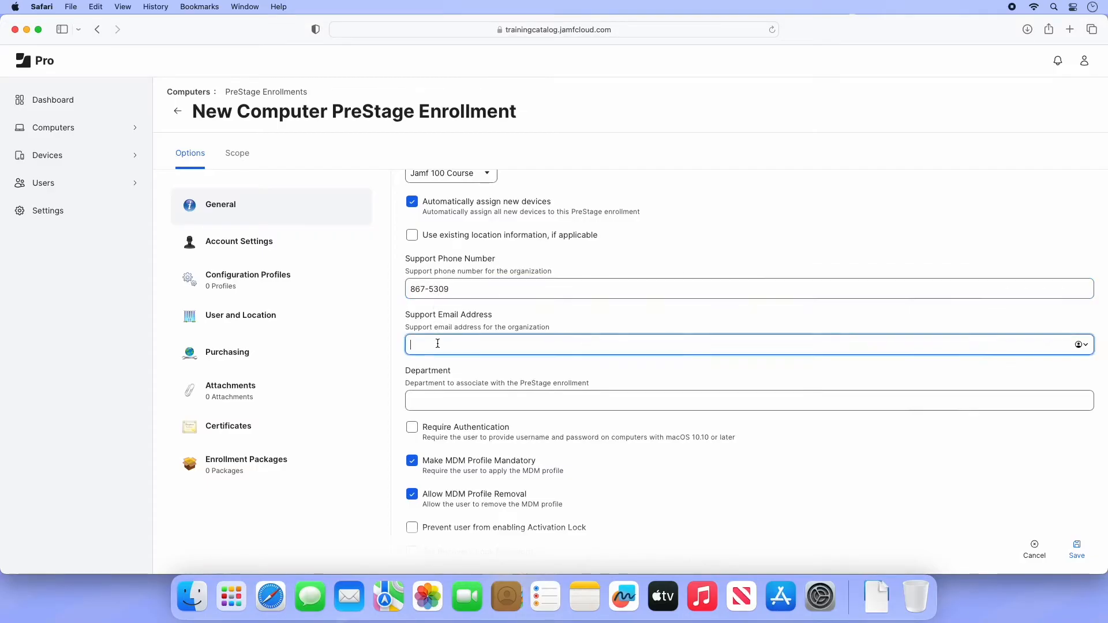
click(421, 398)
text(Ger)
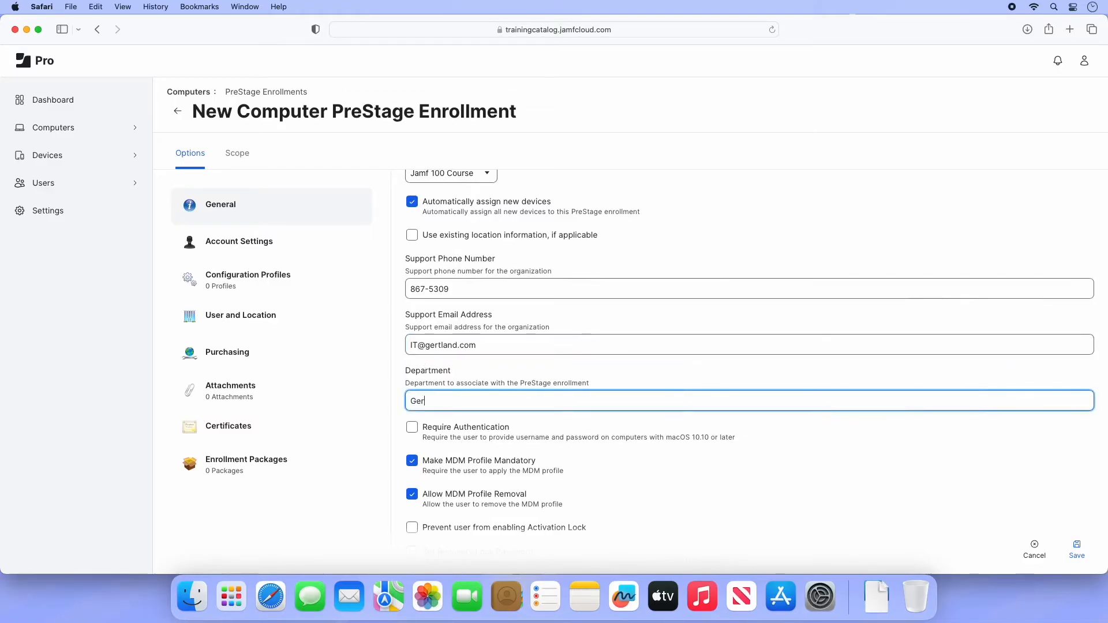
text(tland IT Department)
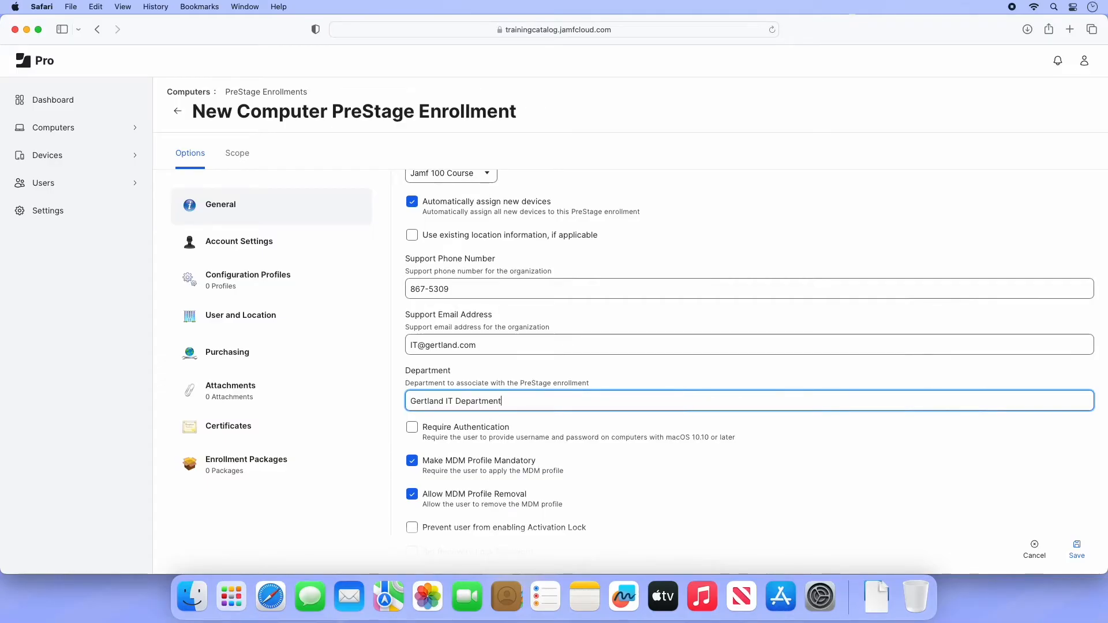
scroll(412, 398, down, 2)
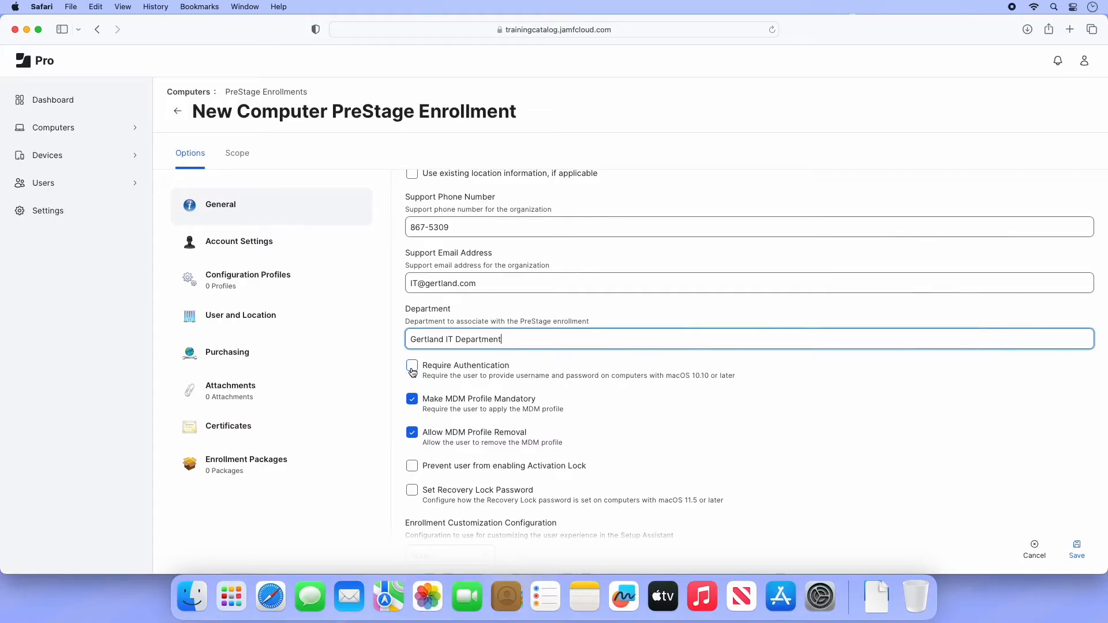
Step: Uncheck 'Allow MDM Profile Removal' and check 'Prevent user from enabling Activation Lock'
scroll(413, 372, down, 3)
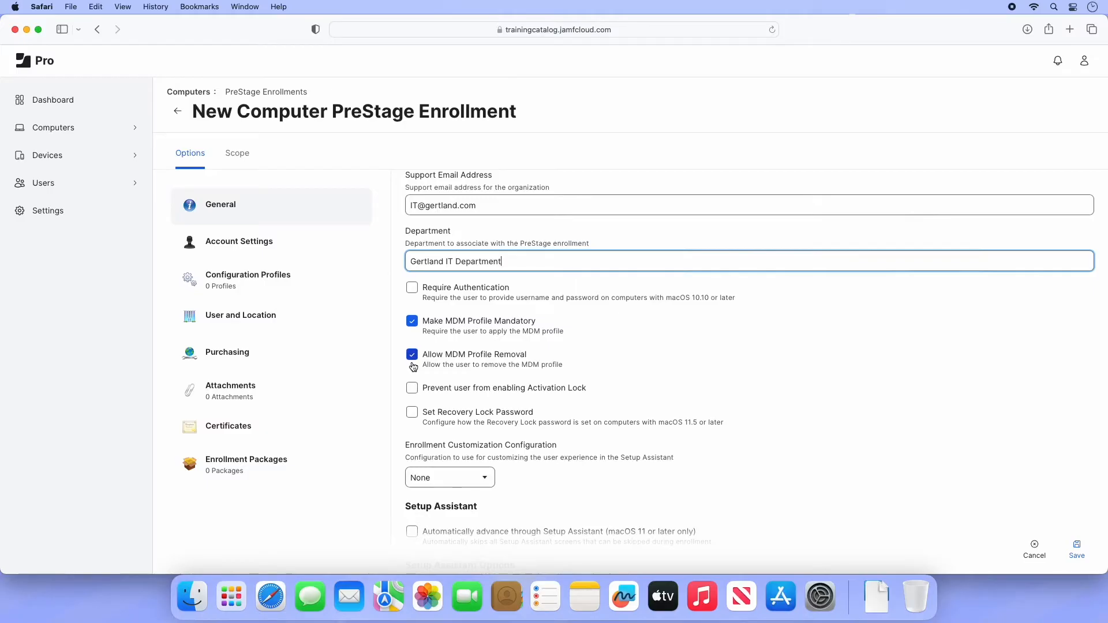
click(412, 355)
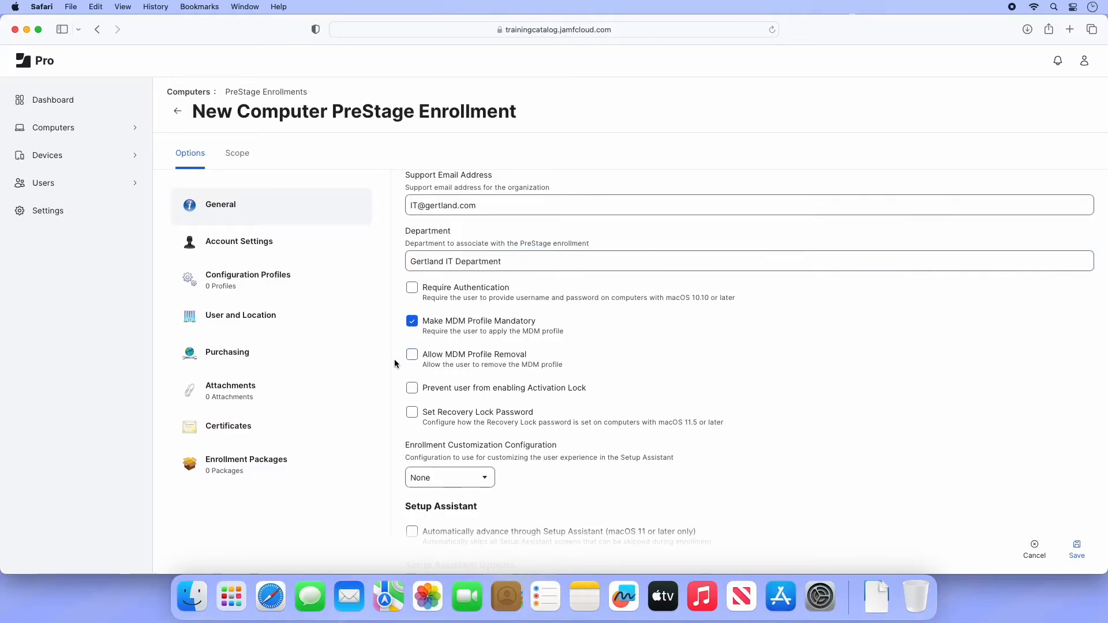
click(413, 391)
Step: Set a Recovery Lock password, generated randomly per computer and rotated after viewing
click(408, 418)
scroll(409, 421, down, 2)
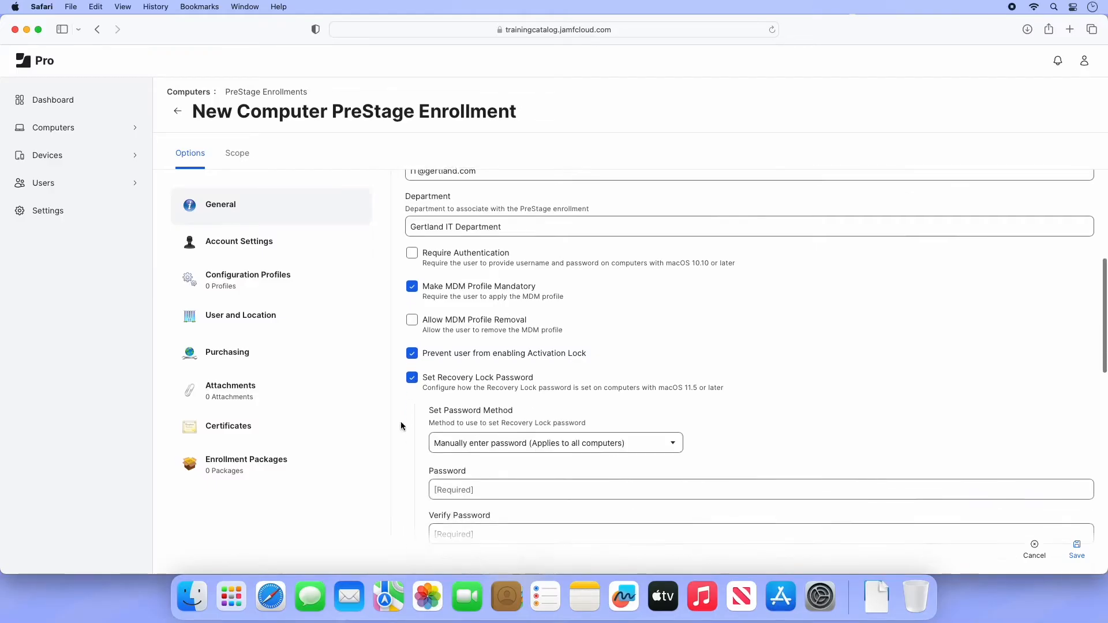
click(453, 435)
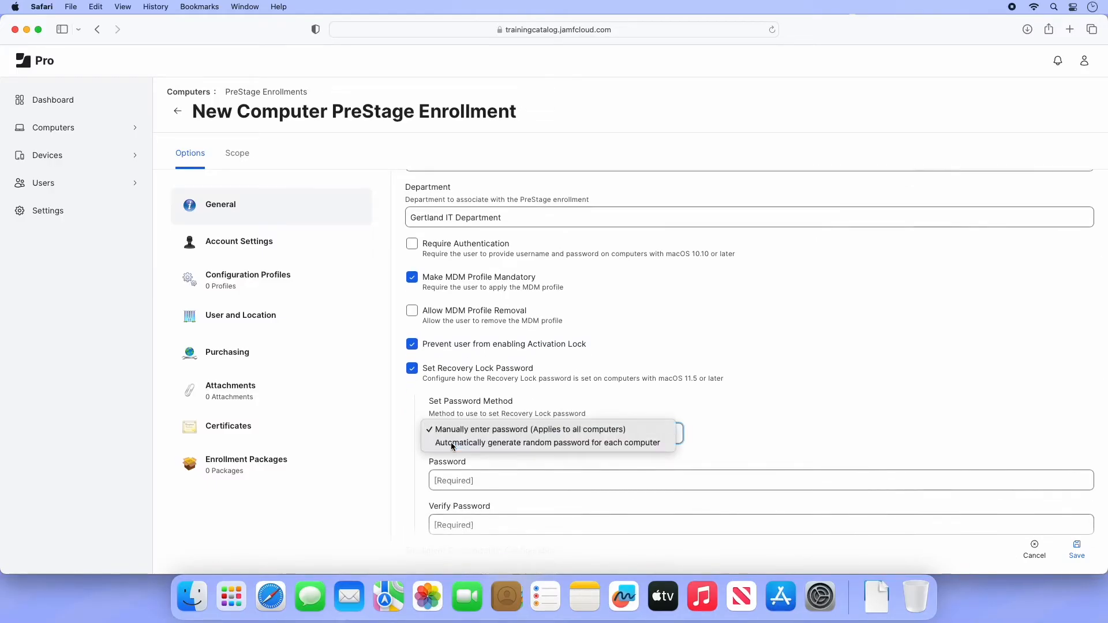
click(451, 442)
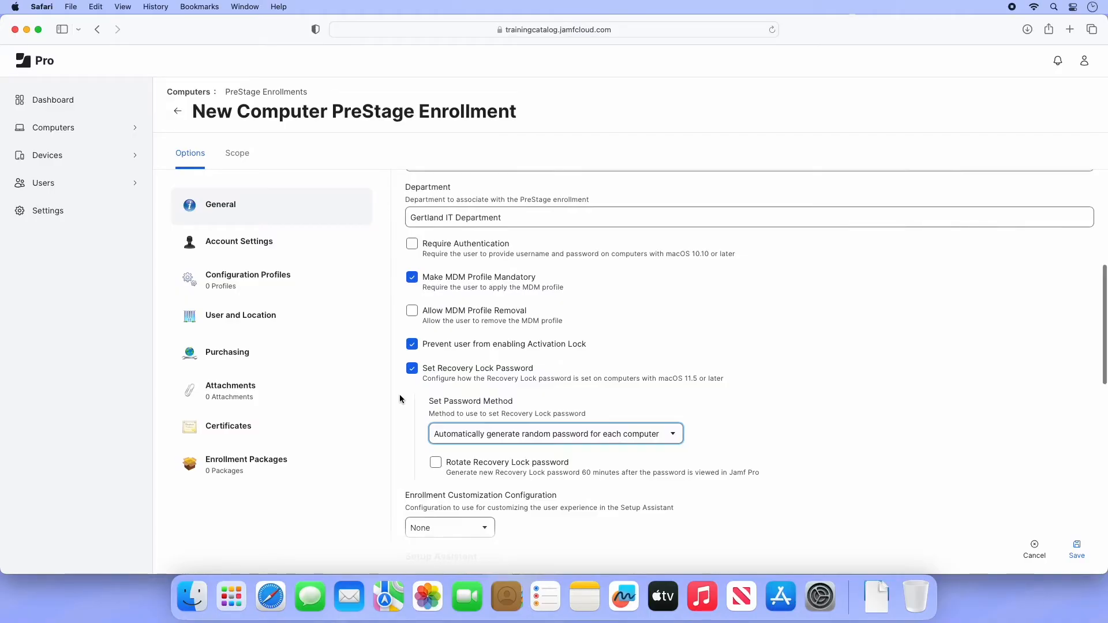
click(435, 466)
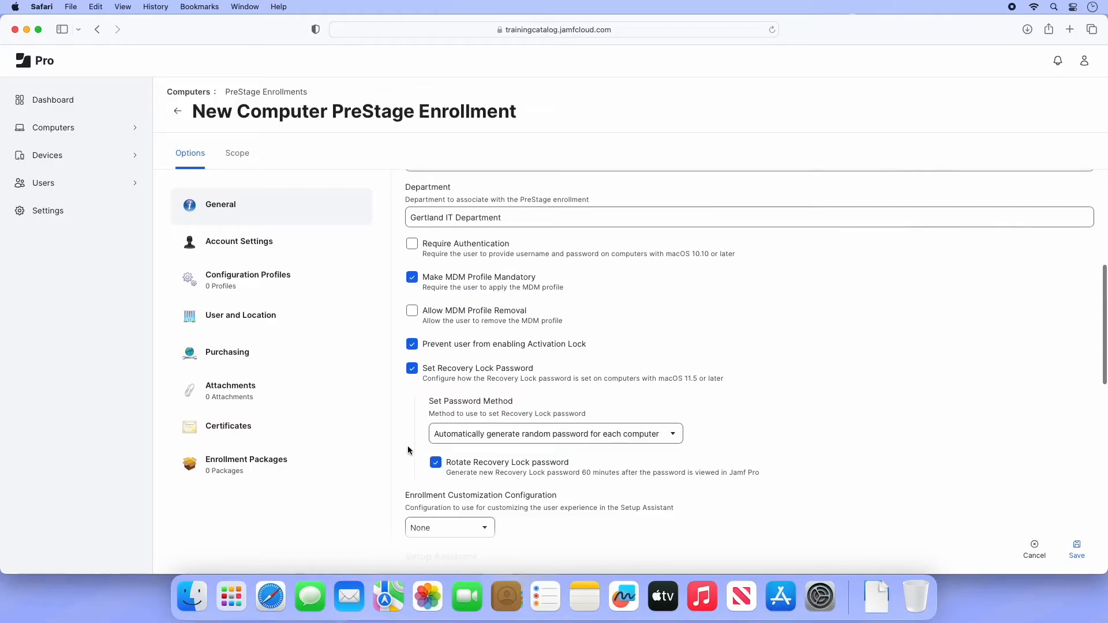
Step: Leave the Enrollment Customization configuration set to none
scroll(407, 446, down, 5)
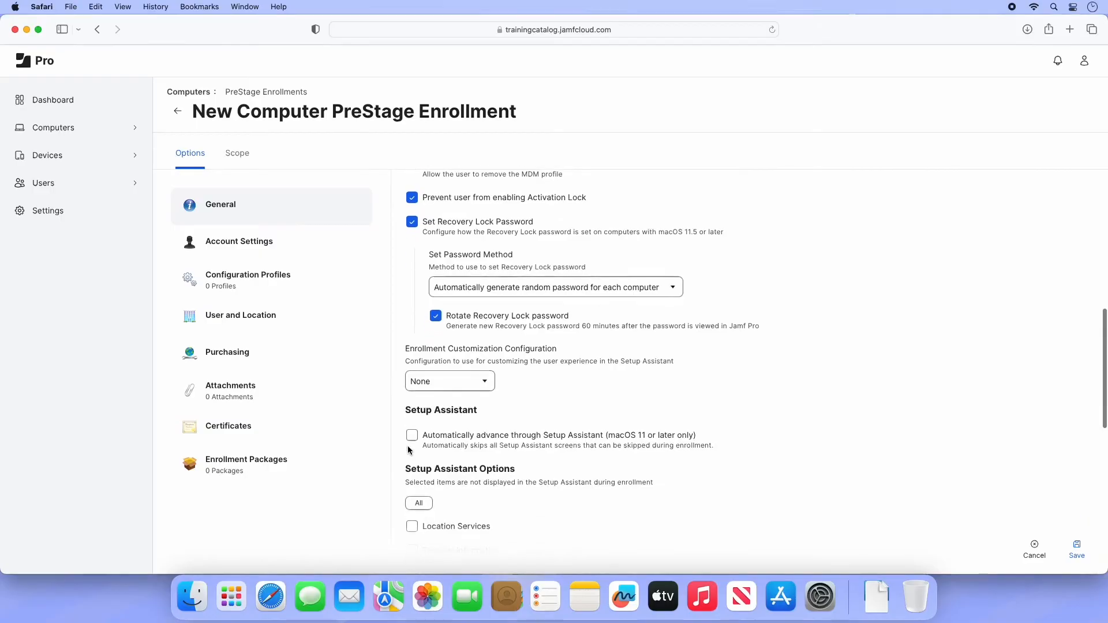
click(491, 381)
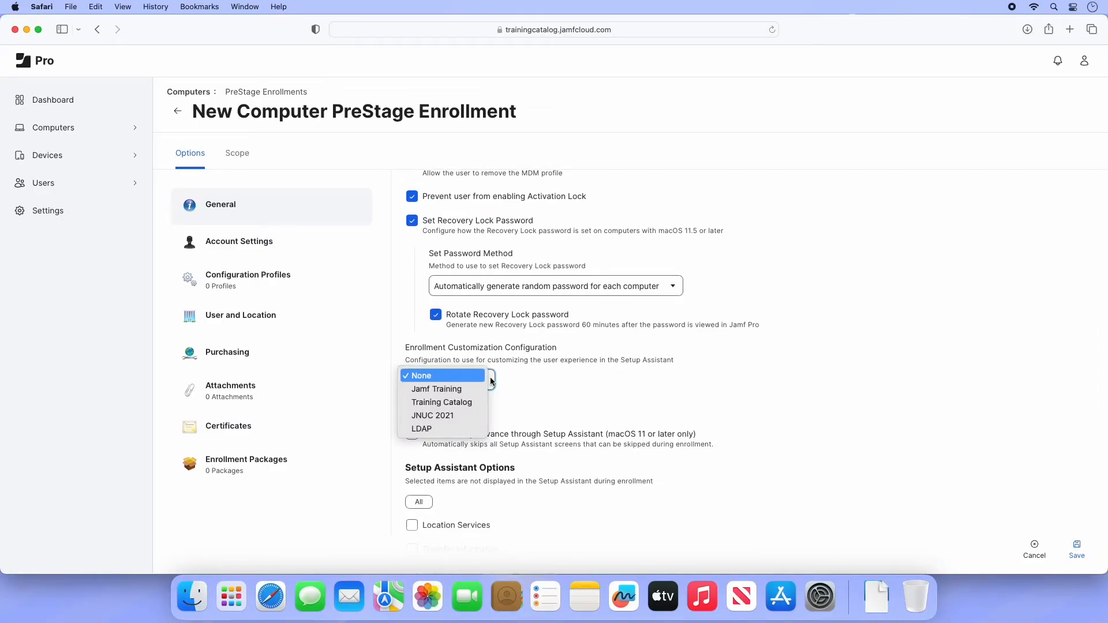
click(490, 380)
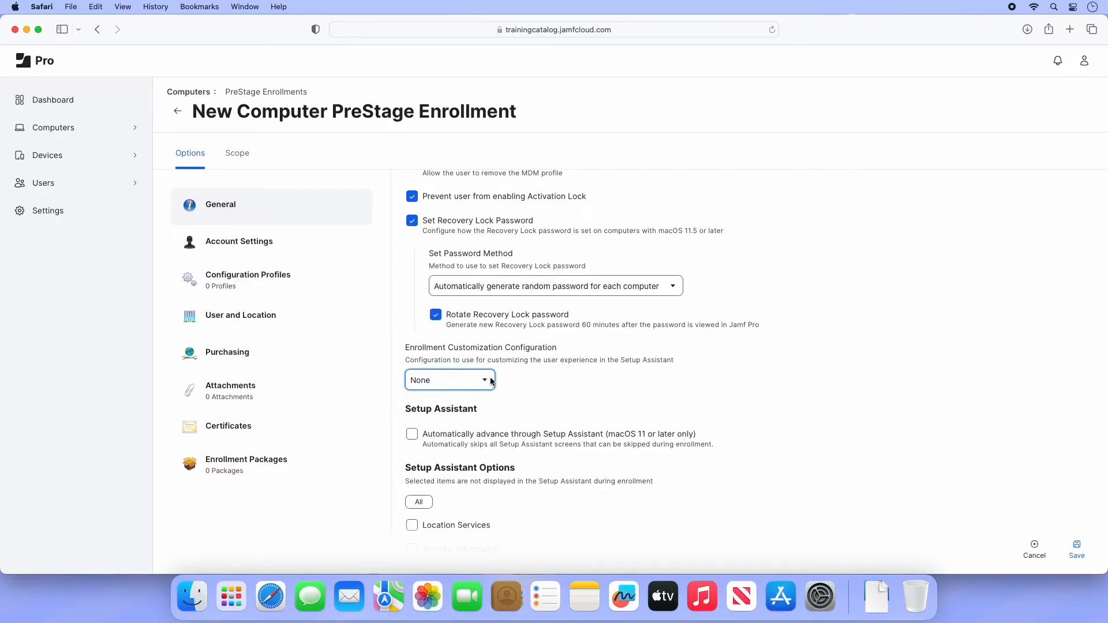
Step: Tick Apple ID under Setup Assistant Options so that screen is skipped
scroll(491, 381, down, 5)
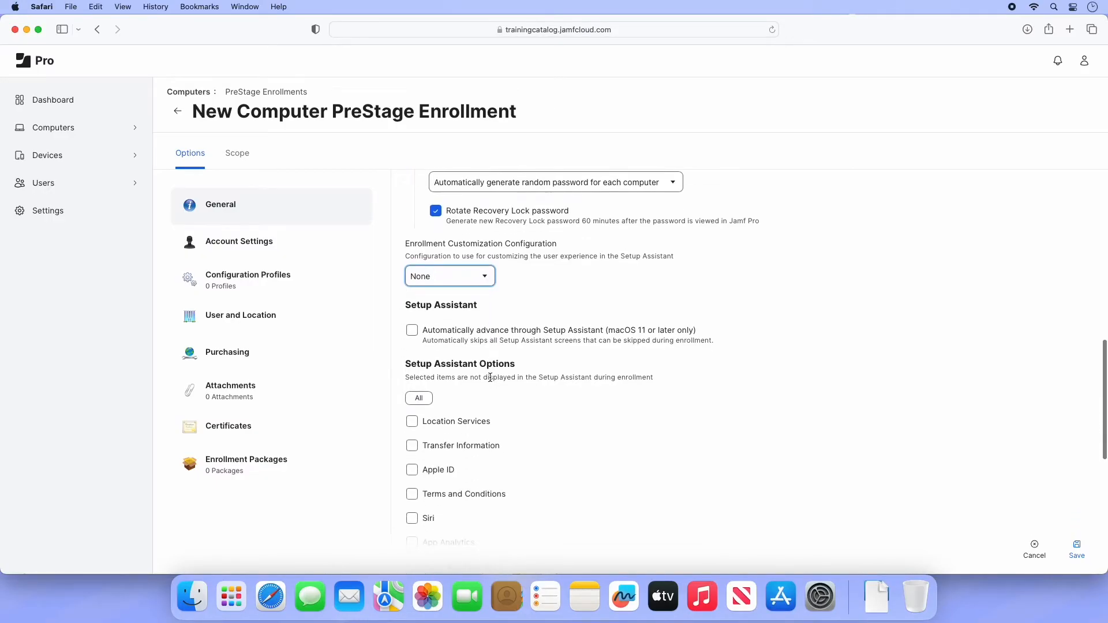
scroll(490, 378, down, 2)
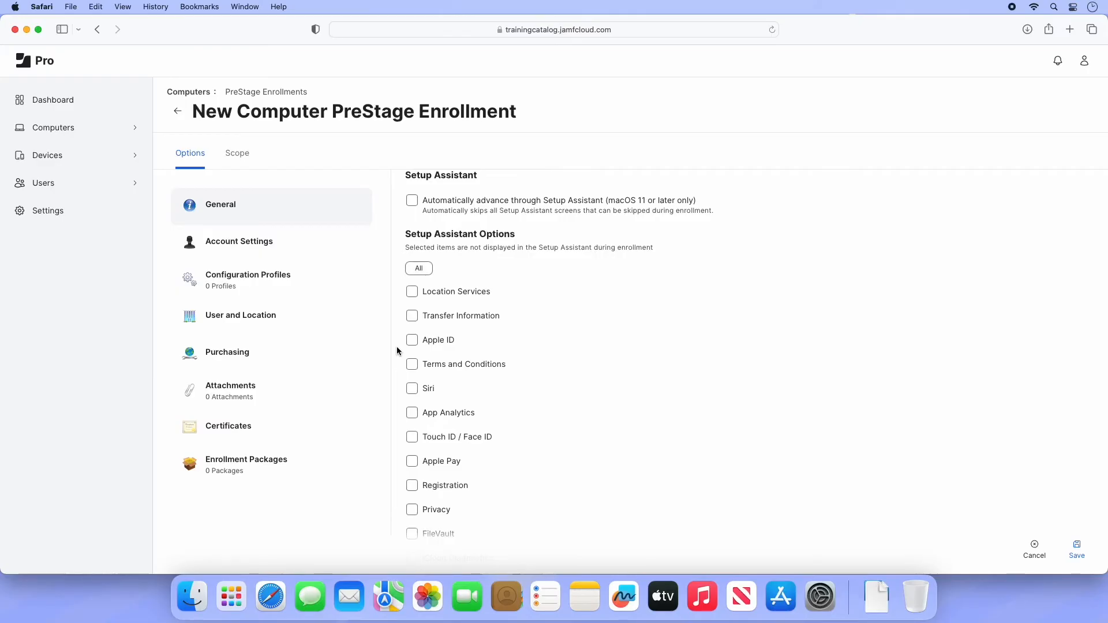
click(411, 343)
Step: Select all Setup Assistant screens to skip, then untick Location Services
click(413, 270)
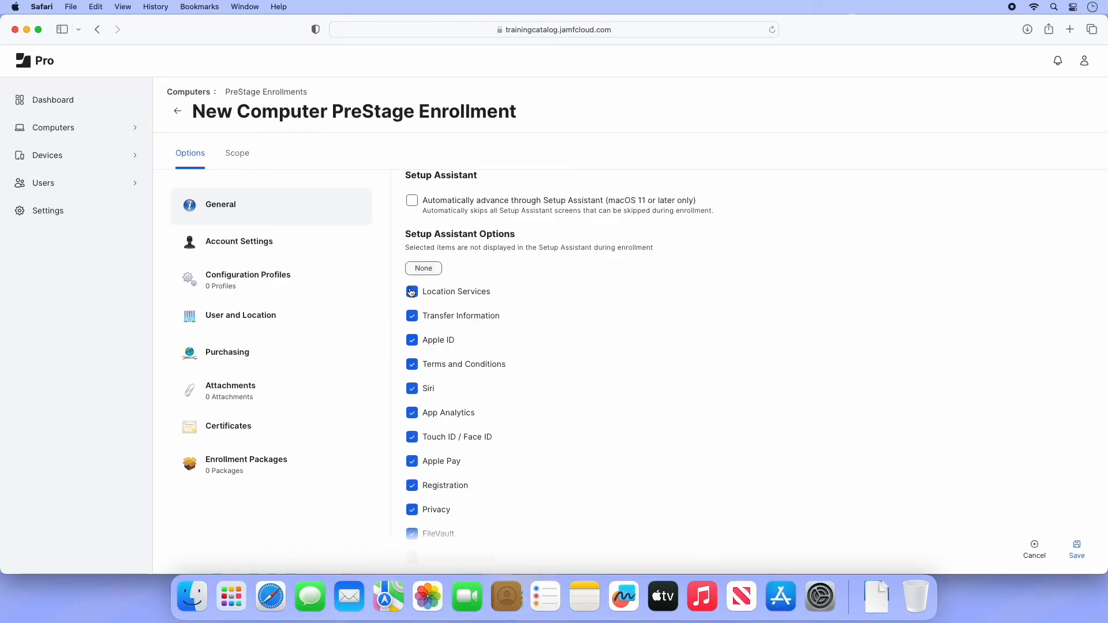
click(412, 292)
Step: Assign ZachMini in the PreStage Scope and save the enrollment
click(242, 167)
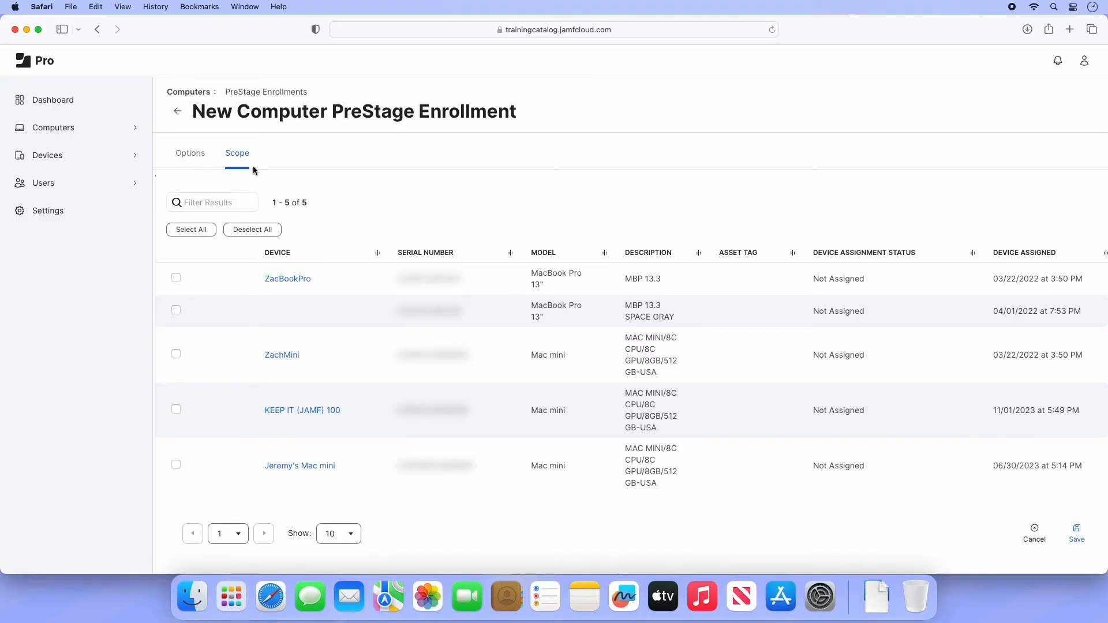
click(176, 354)
click(1084, 541)
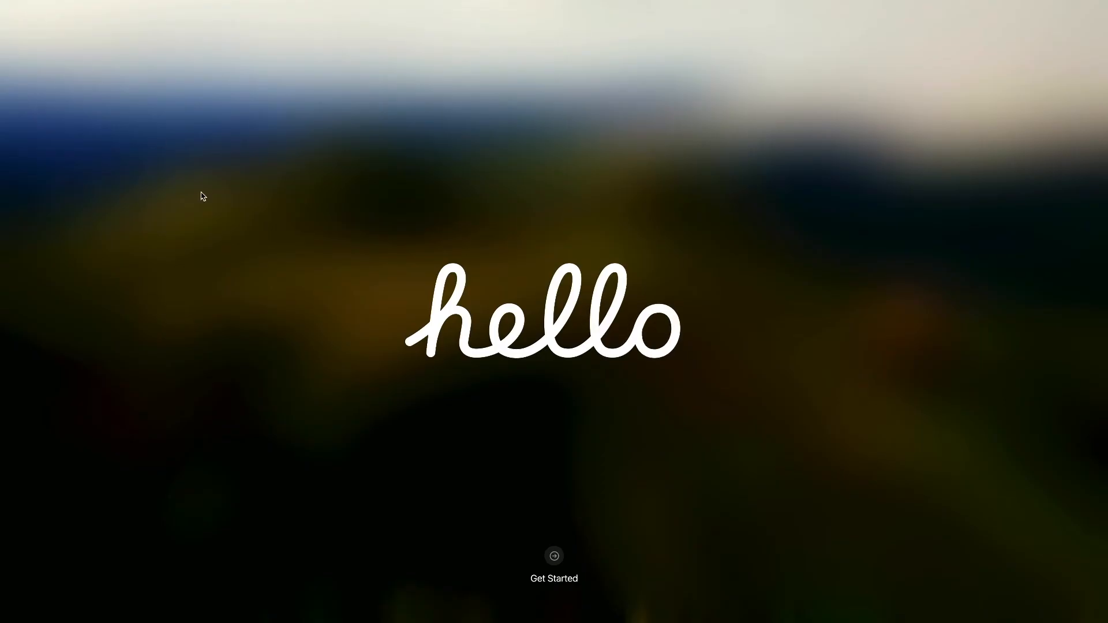
Step: Start Mac setup, accepting English, the region and the Accessibility step
click(556, 562)
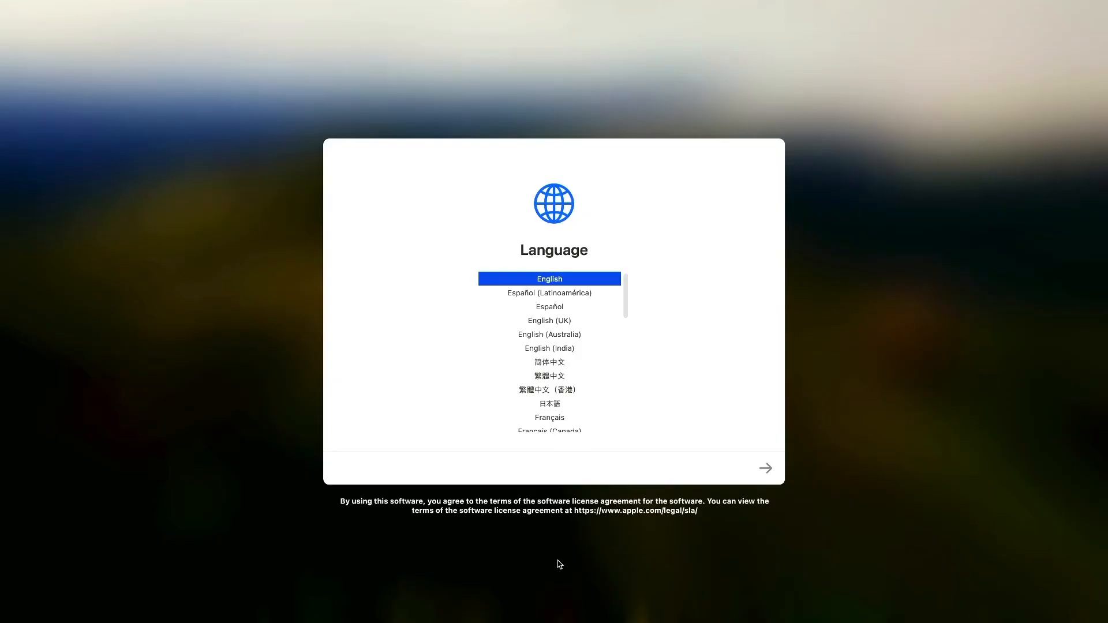
click(766, 468)
click(768, 469)
click(769, 468)
Step: Join the CafeDisco2 Wi-Fi network with its password
click(559, 313)
text(p•••••••••••••••••••••••)
click(772, 467)
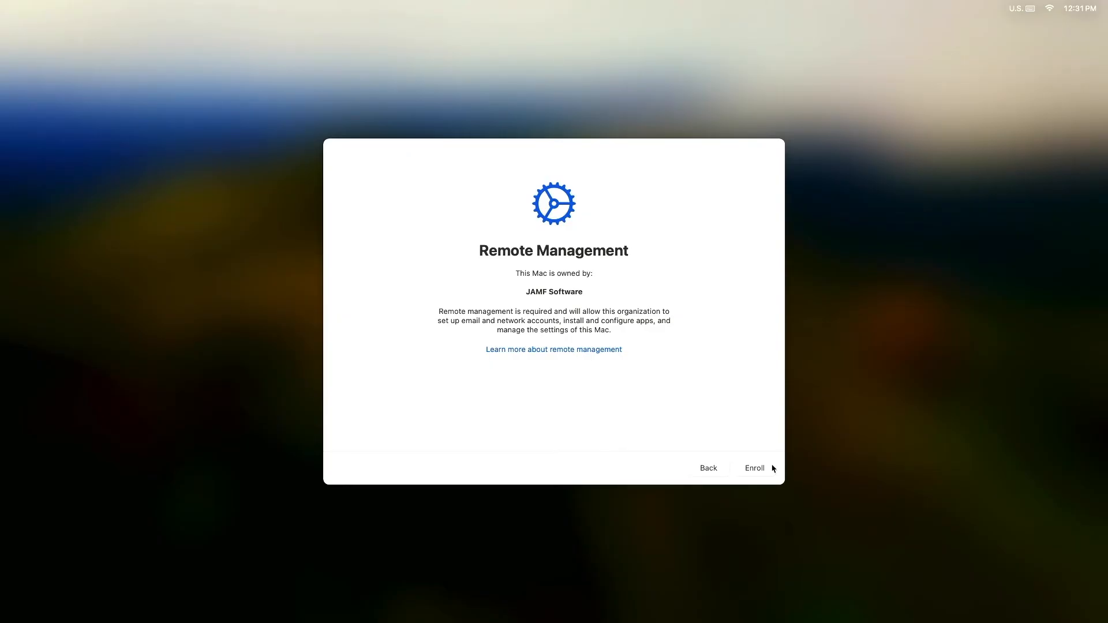
Step: Confirm remote management enrollment and create the local admin account with its password
click(772, 468)
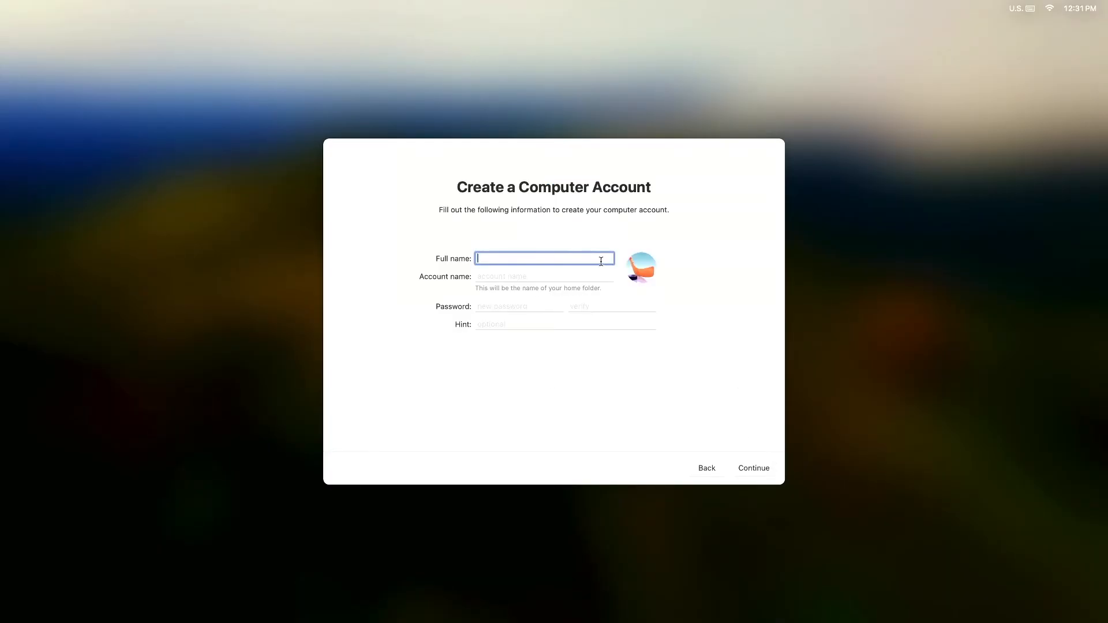
text(jamfadmin)
key(Tab)
key(Tab)
text(******)
key(Tab)
text(******)
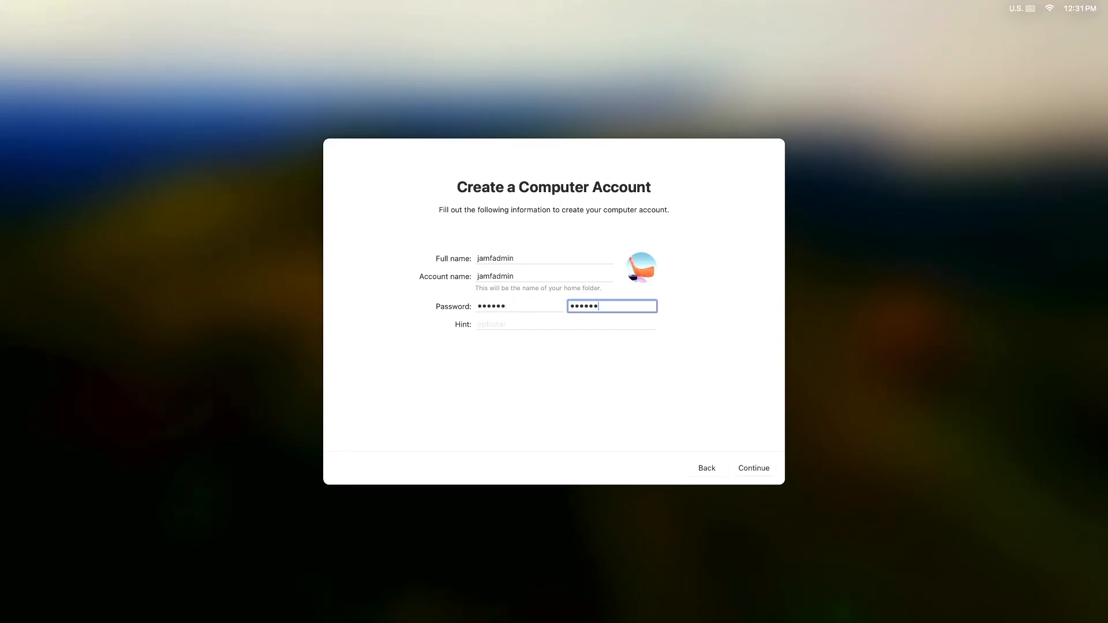
click(774, 470)
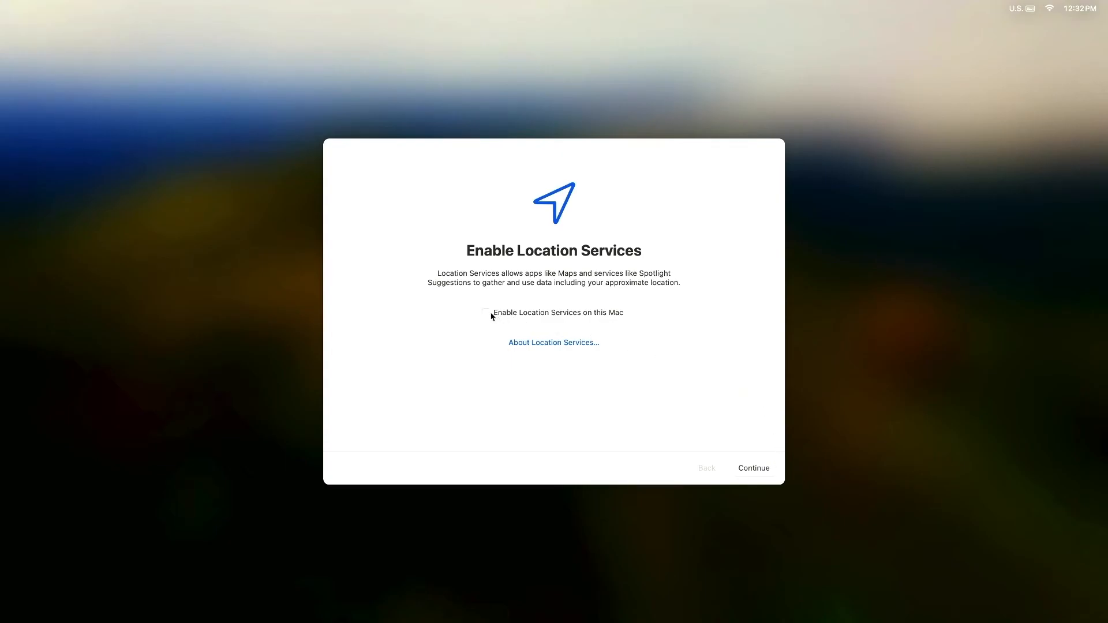
Step: Enable Location Services and complete macOS Setup Assistant
click(486, 313)
click(773, 470)
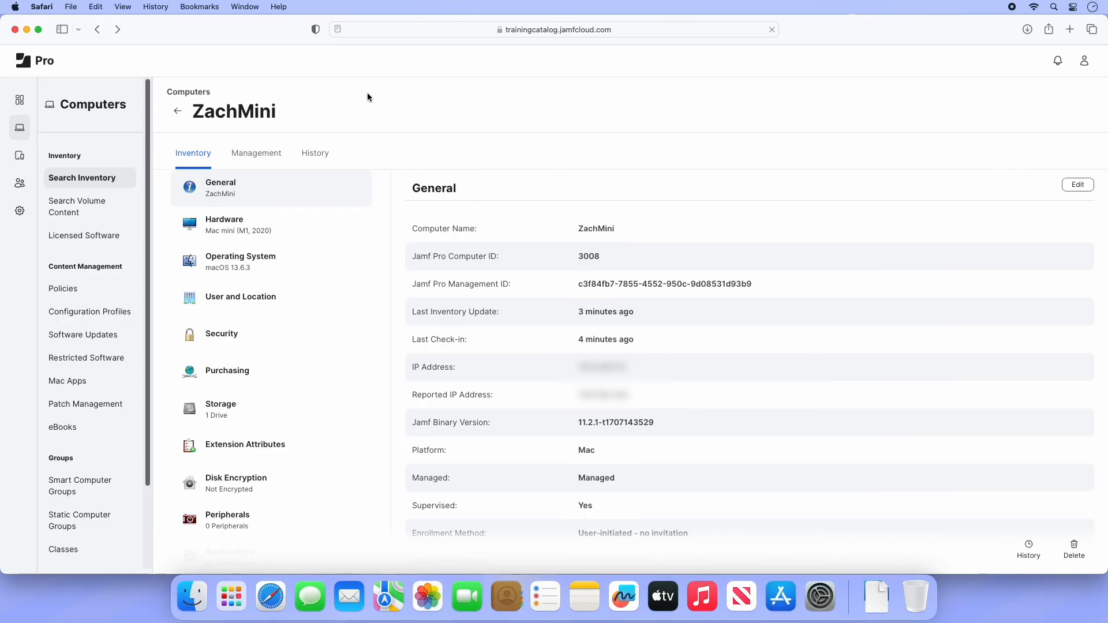
Step: Go to Mobile Device PreStage Enrollments under Devices to create a new one
click(20, 157)
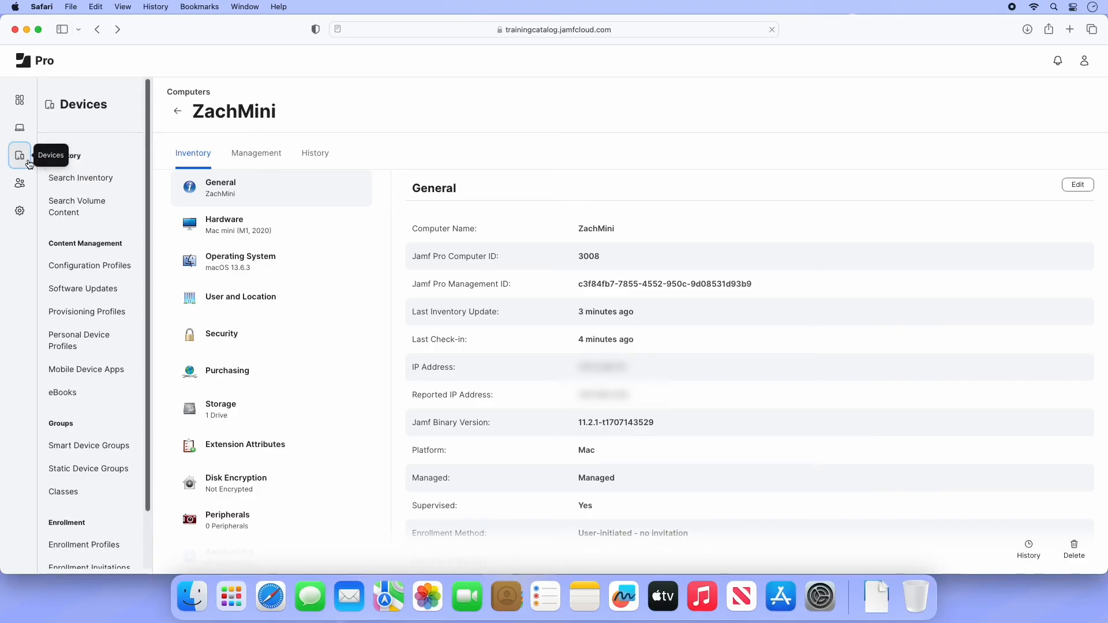
scroll(75, 370, down, 3)
click(98, 530)
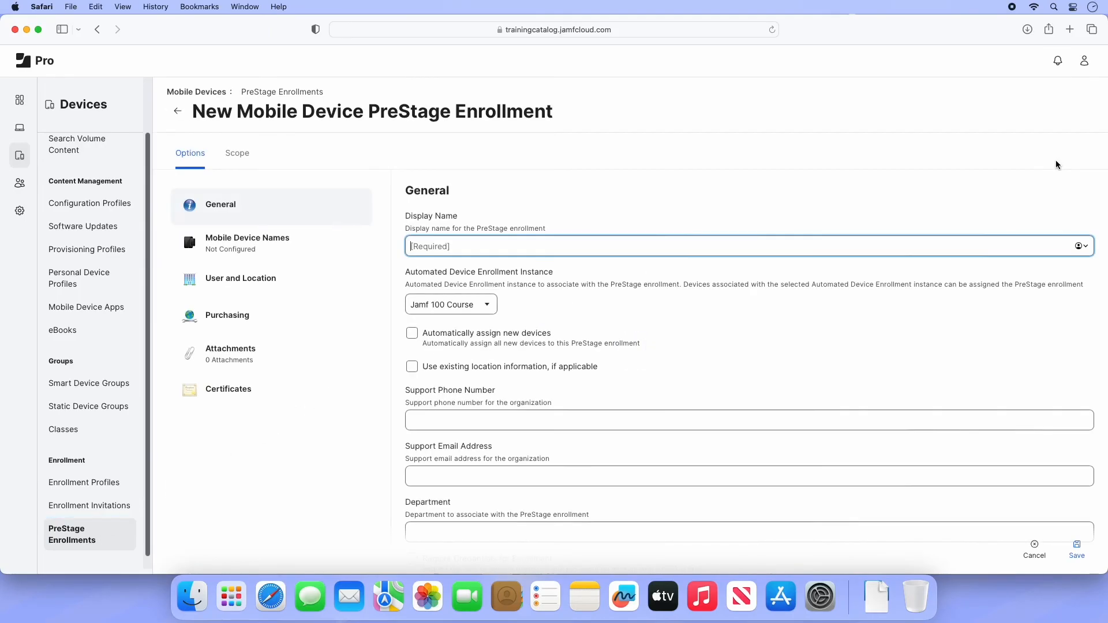
Step: Name it 'Jamf 100 Devices', auto-assign new devices, add support phone, e-mail and Gertland IT Department
text(Jamf 100 Devices)
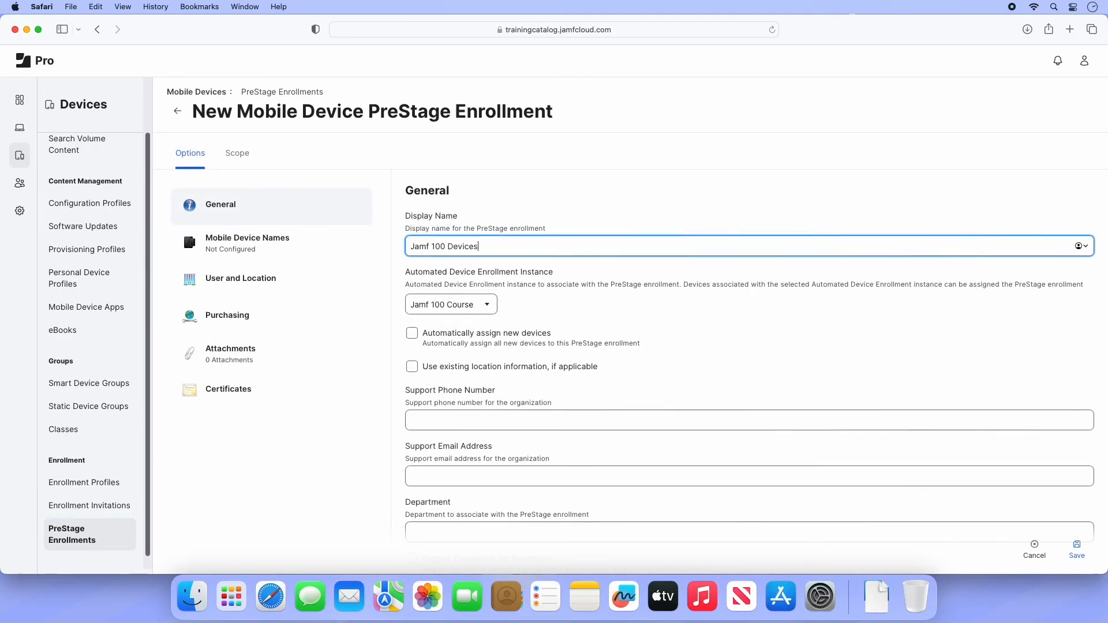
click(437, 335)
click(434, 419)
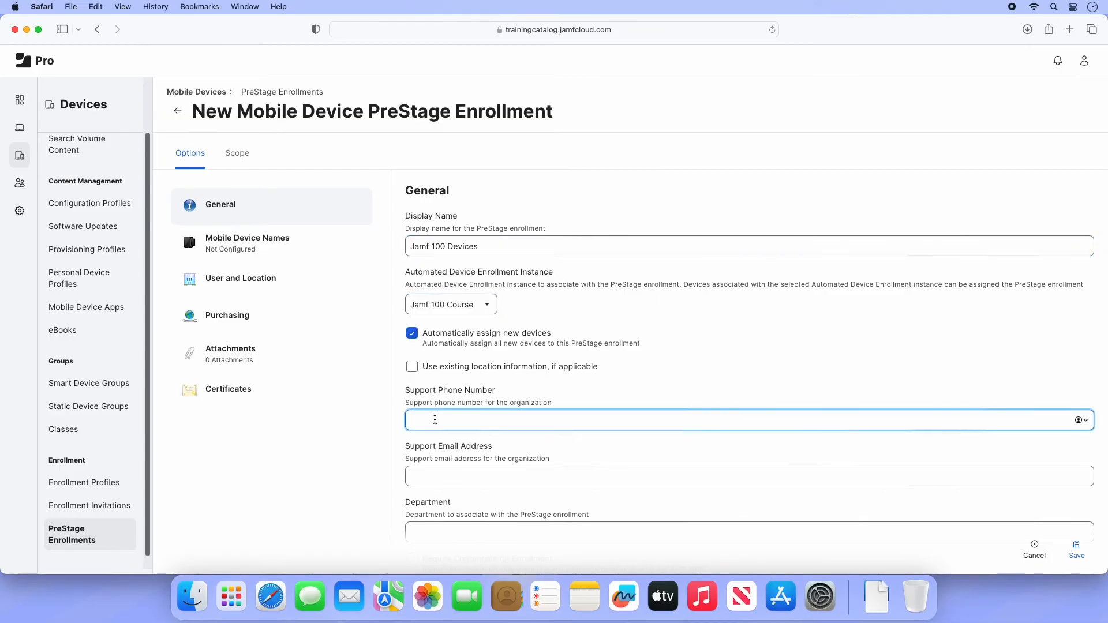
text(867-5309)
click(441, 478)
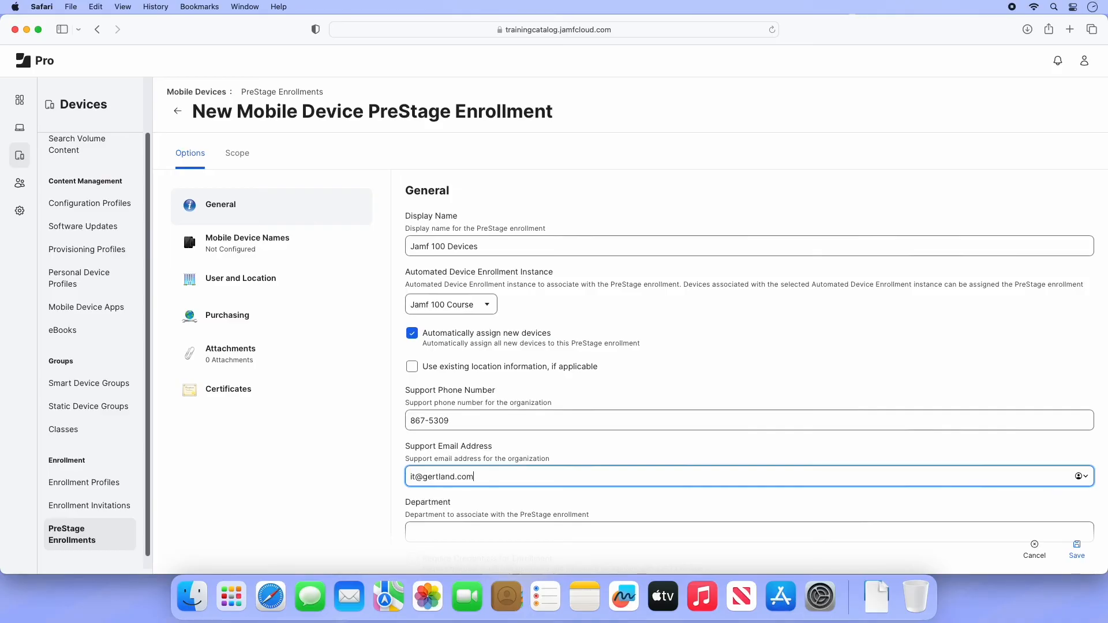
key(Tab)
text(Gertland IT Depar)
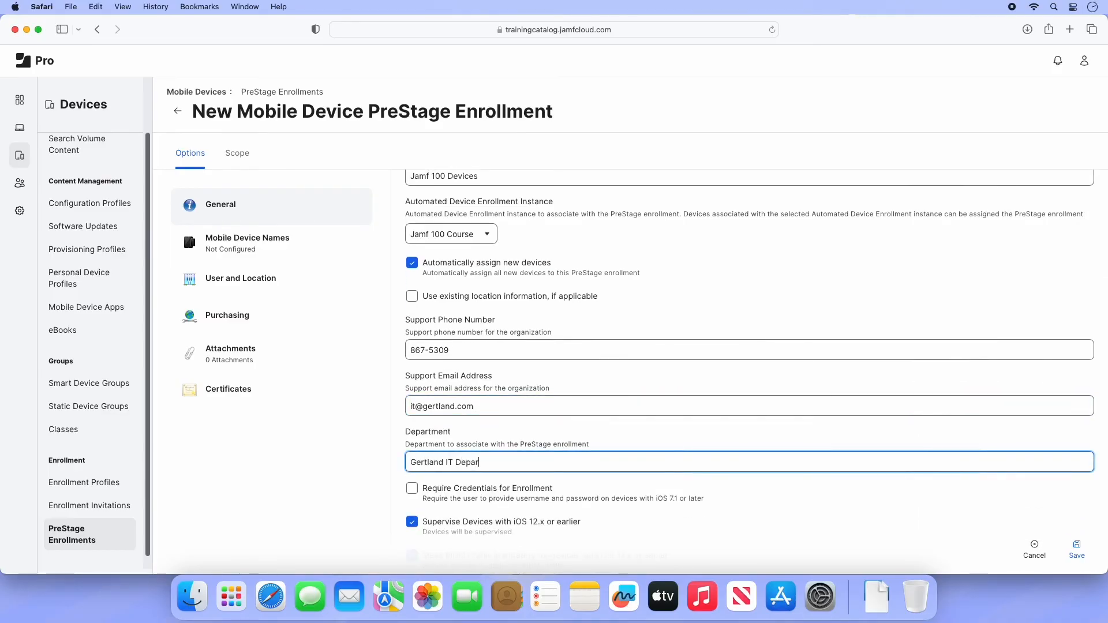
scroll(750, 369, down, 5)
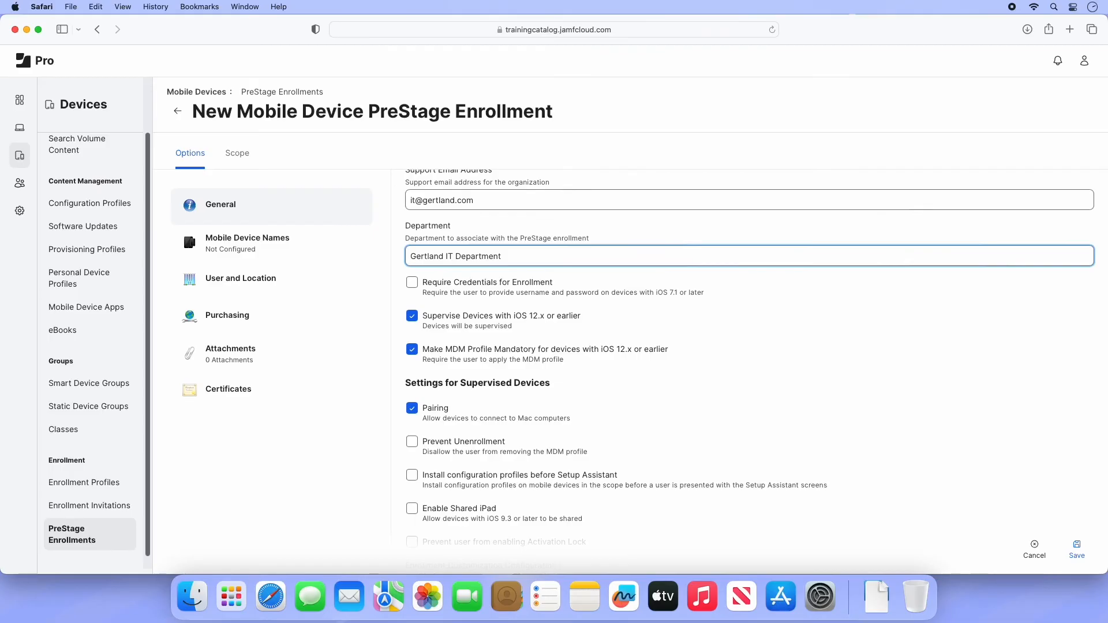
click(411, 316)
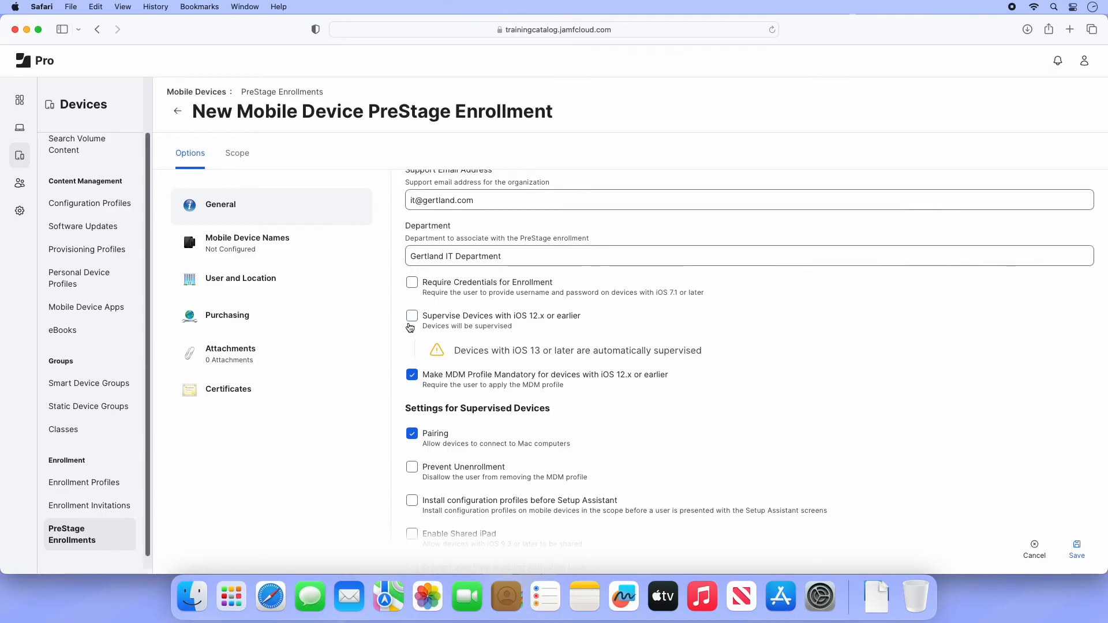
click(412, 321)
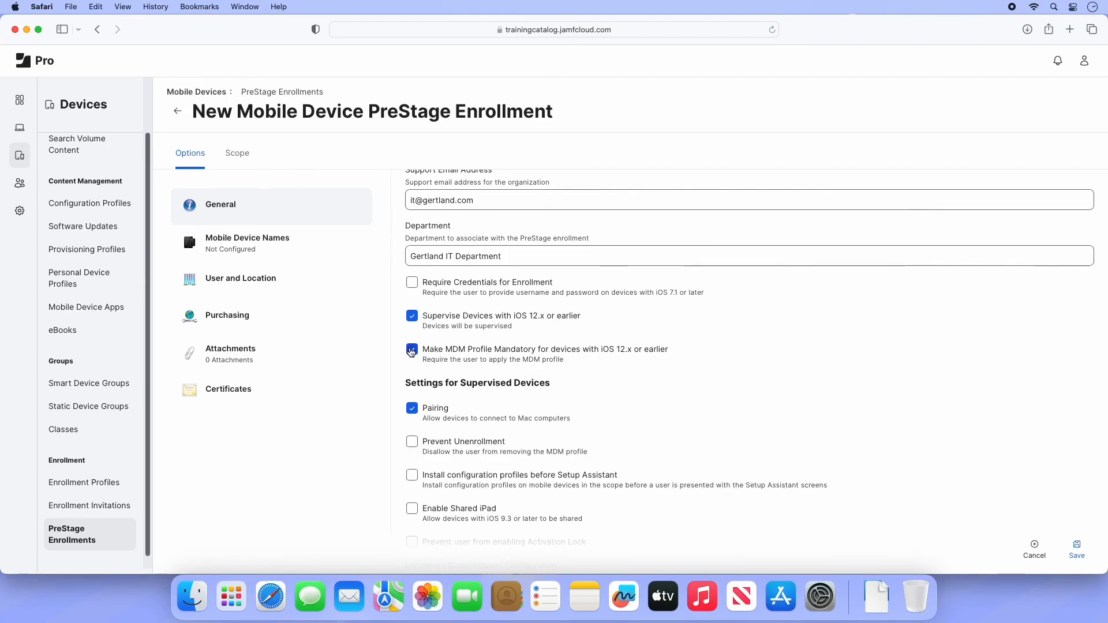
click(412, 349)
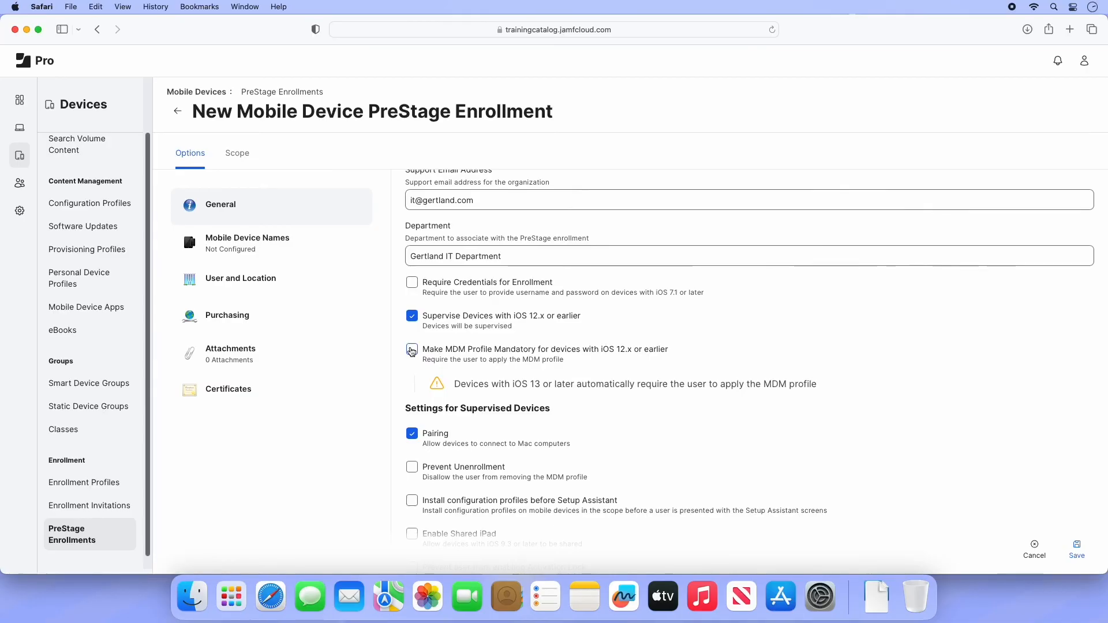
click(411, 350)
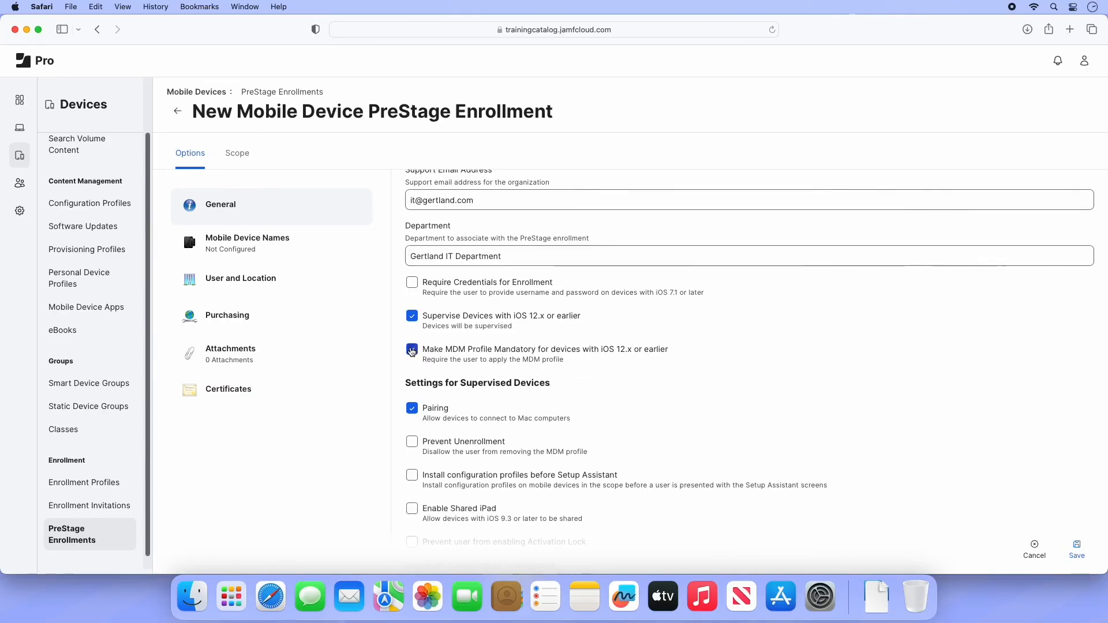
scroll(400, 368, down, 1)
scroll(400, 368, down, 5)
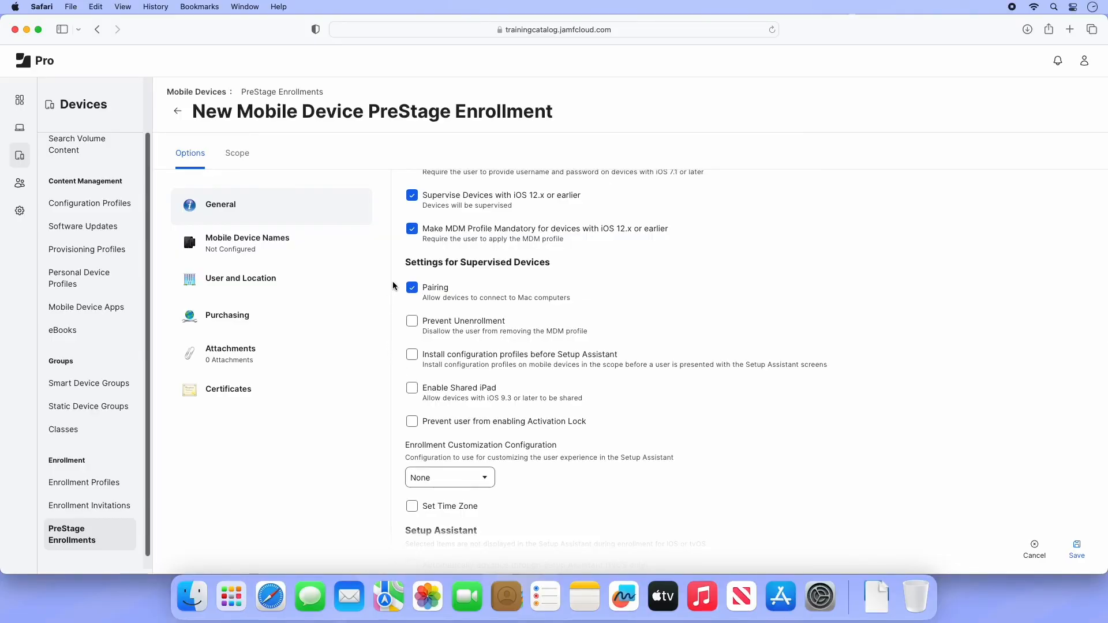
Step: Enable Prevent Unenrollment and Prevent user from enabling Activation Lock on the mobile PreStage
click(411, 322)
click(412, 422)
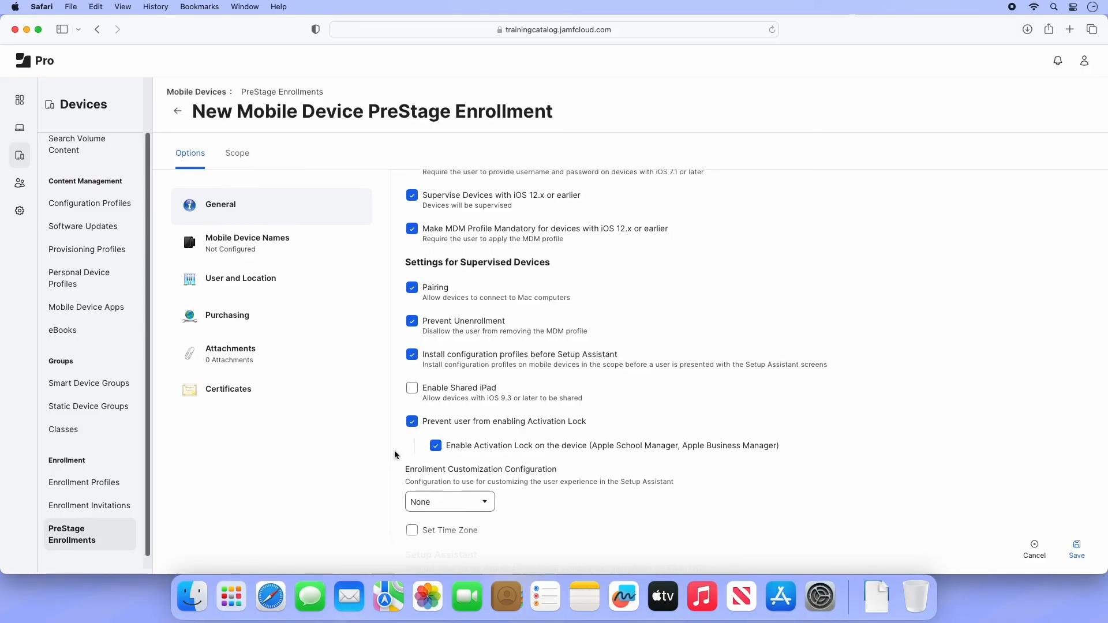
scroll(395, 455, down, 5)
scroll(394, 454, down, 3)
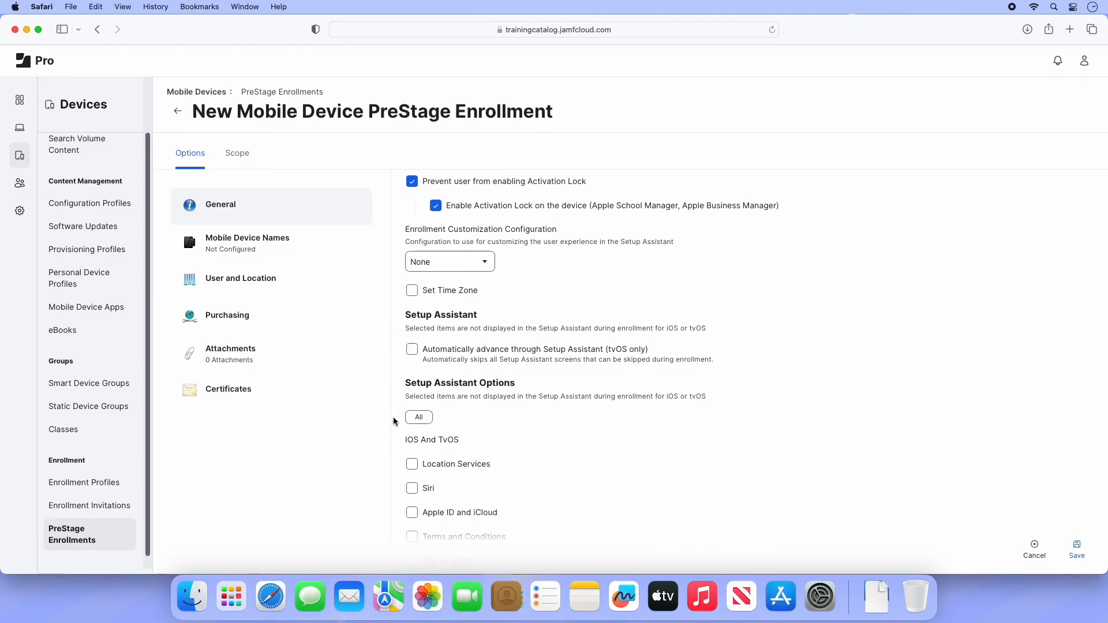
Step: Skip all iOS Setup Assistant screens but Location Services, add an iPad to scope, and save Jamf 100 Devices
scroll(395, 420, down, 3)
click(420, 316)
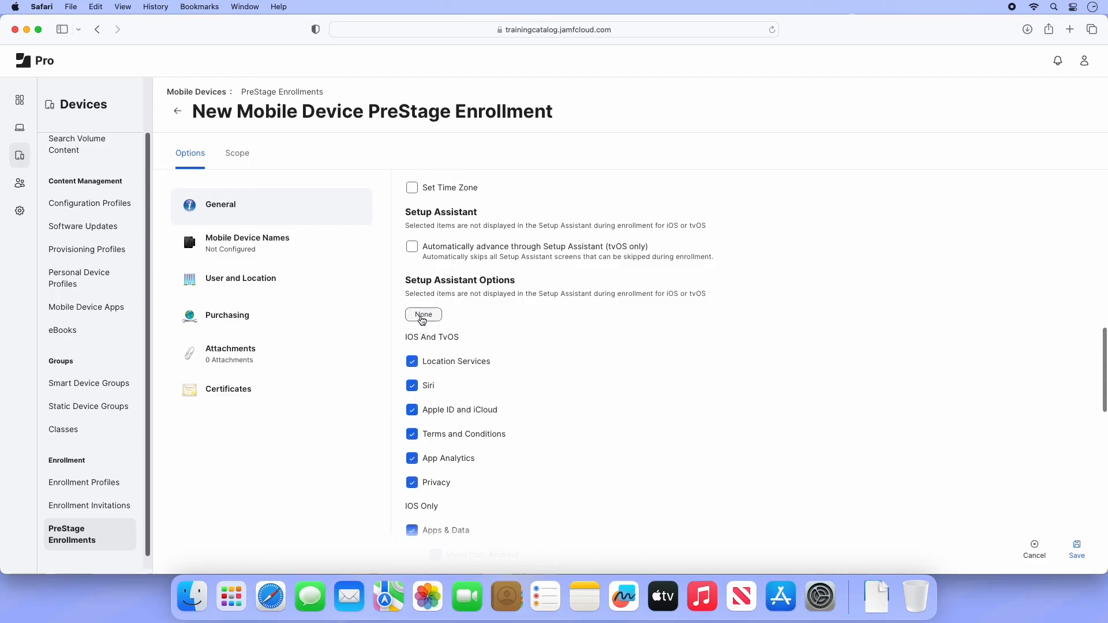
click(412, 362)
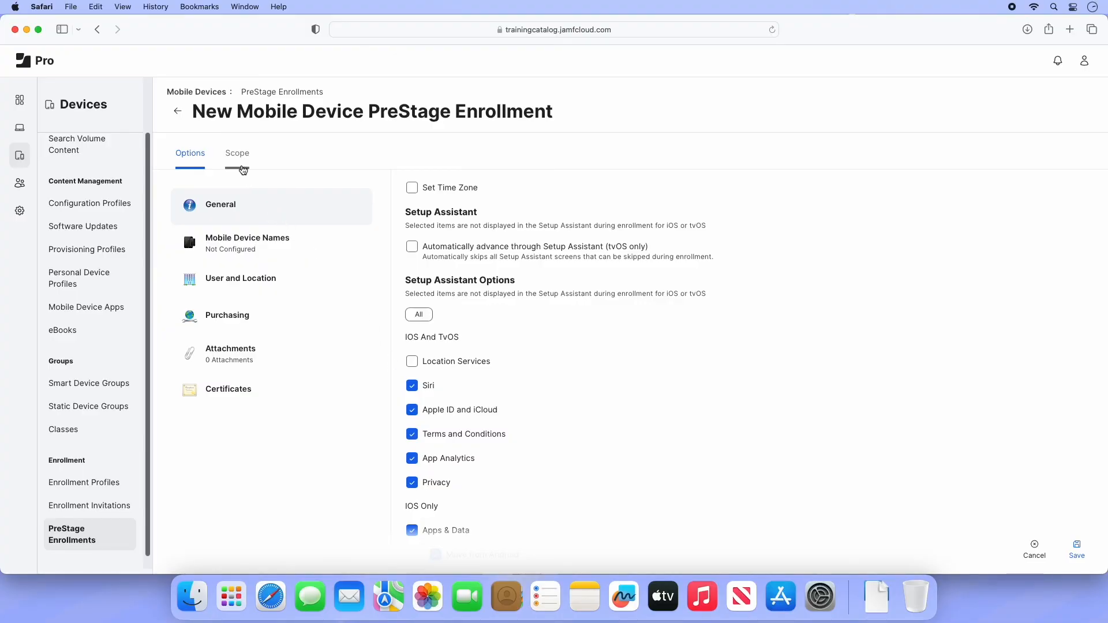
click(241, 167)
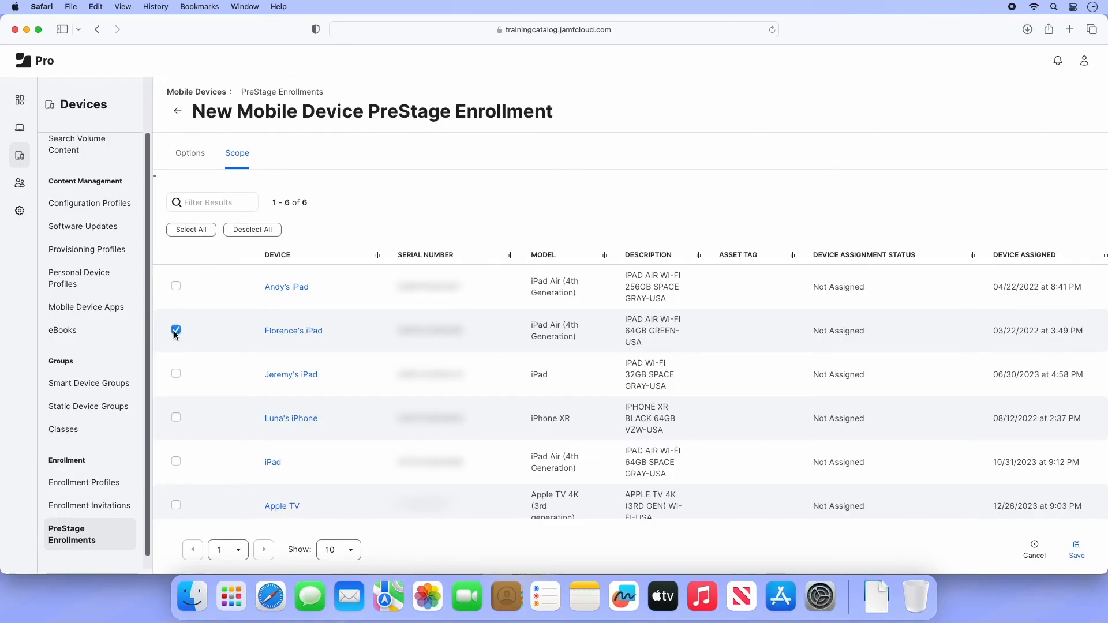
click(1079, 551)
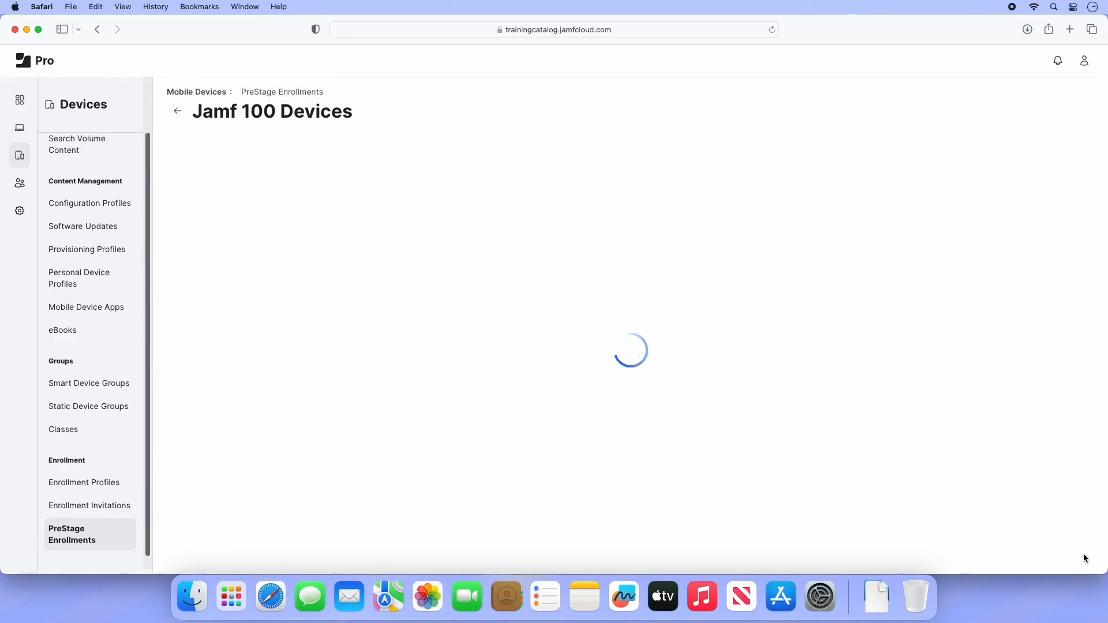